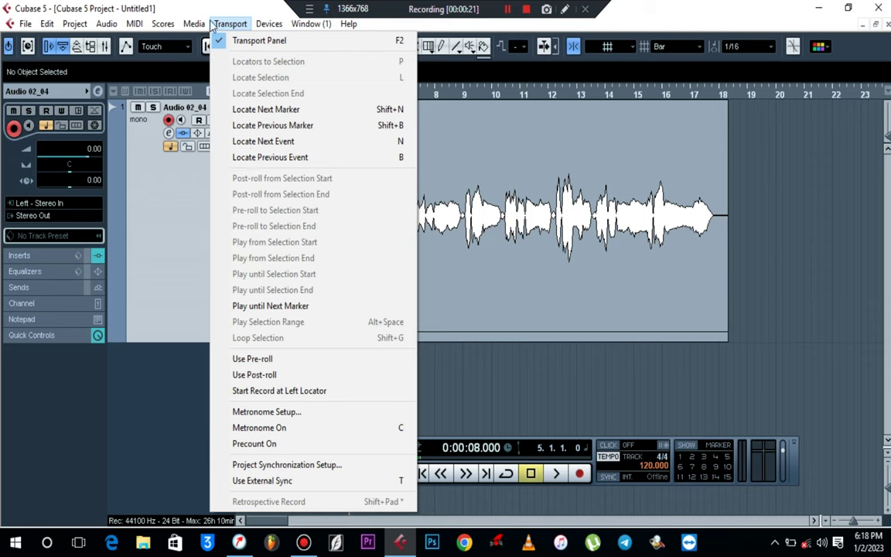
{"action": "mouse_move", "coordinate": [135, 31]}
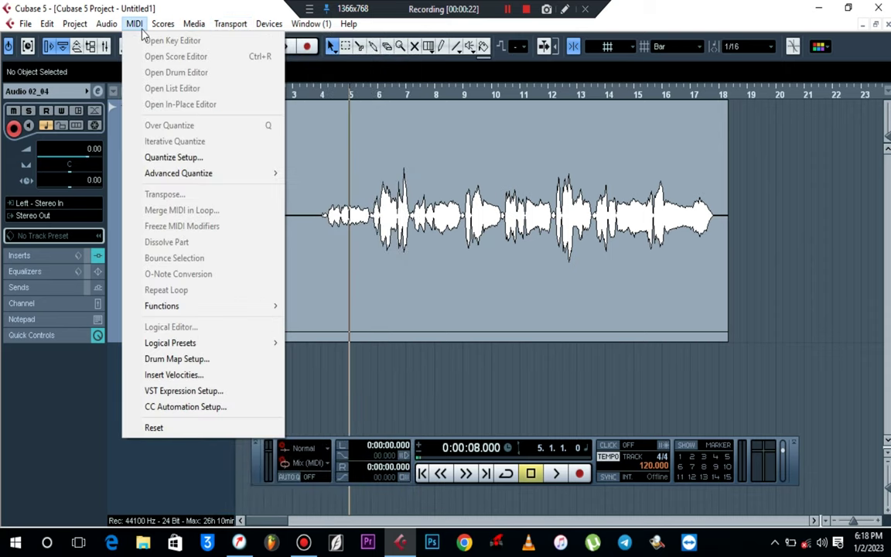
{"action": "left_click", "coordinate": [100, 25]}
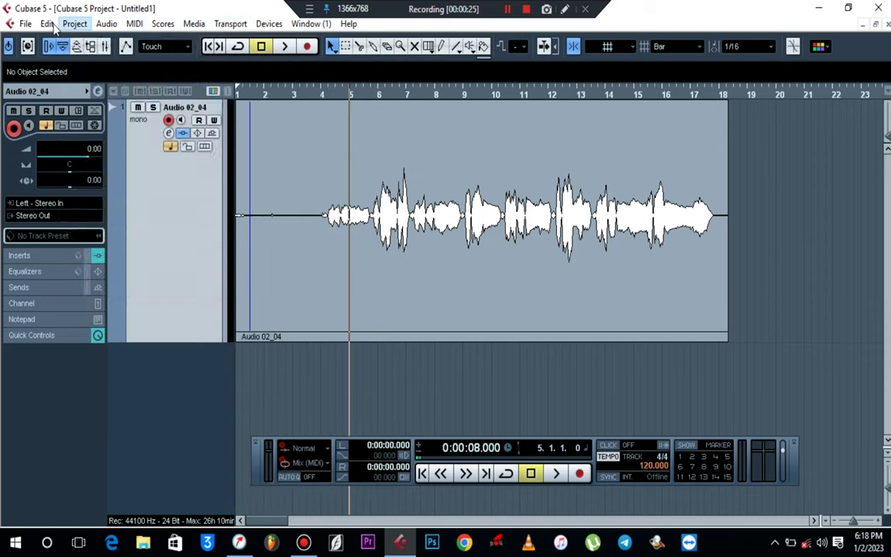
{"action": "left_click", "coordinate": [49, 25]}
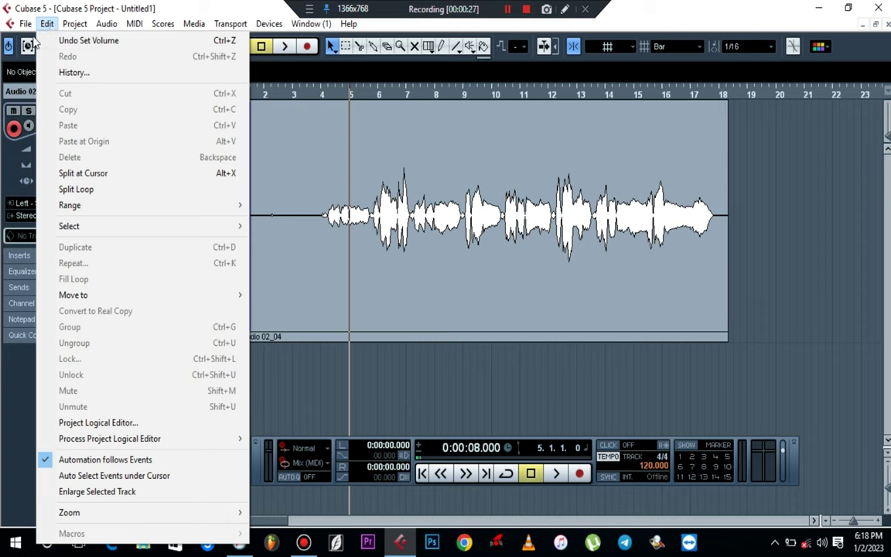
{"action": "mouse_move", "coordinate": [25, 33]}
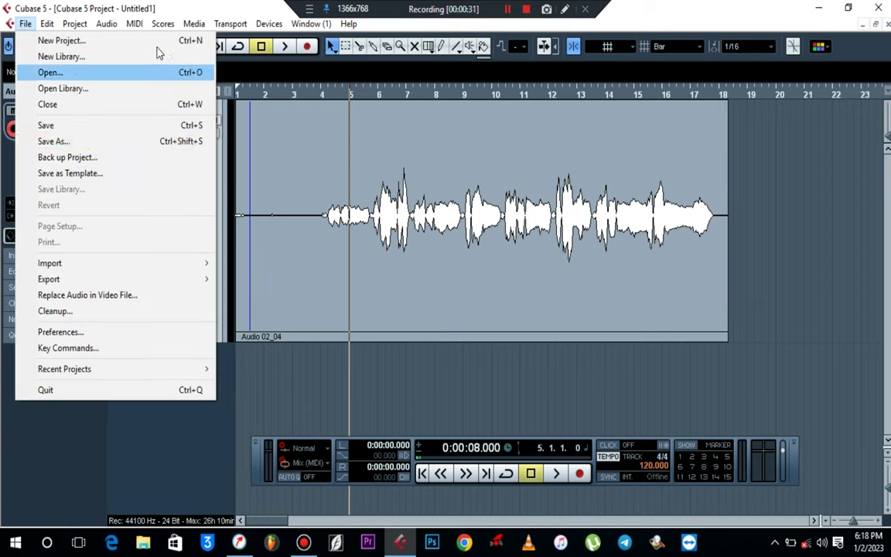
{"action": "mouse_move", "coordinate": [107, 23]}
{"action": "mouse_move", "coordinate": [128, 41]}
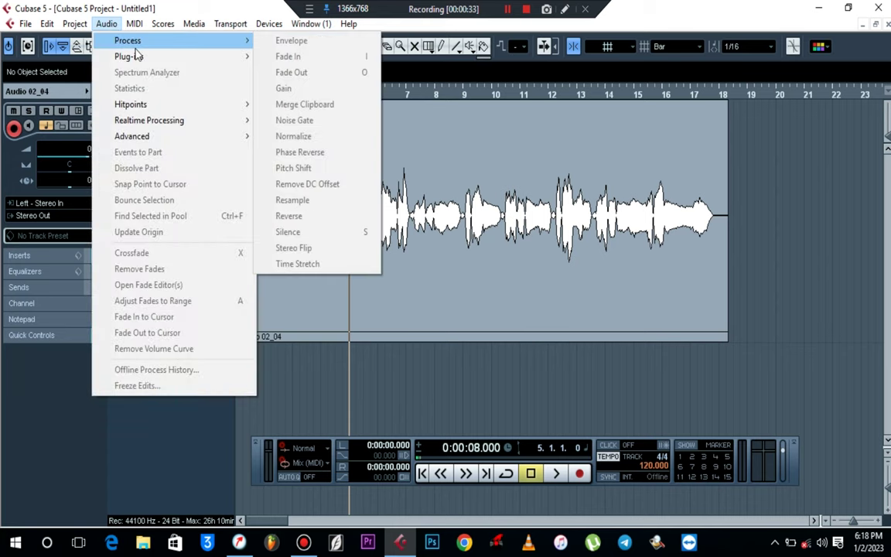
{"action": "mouse_move", "coordinate": [193, 24]}
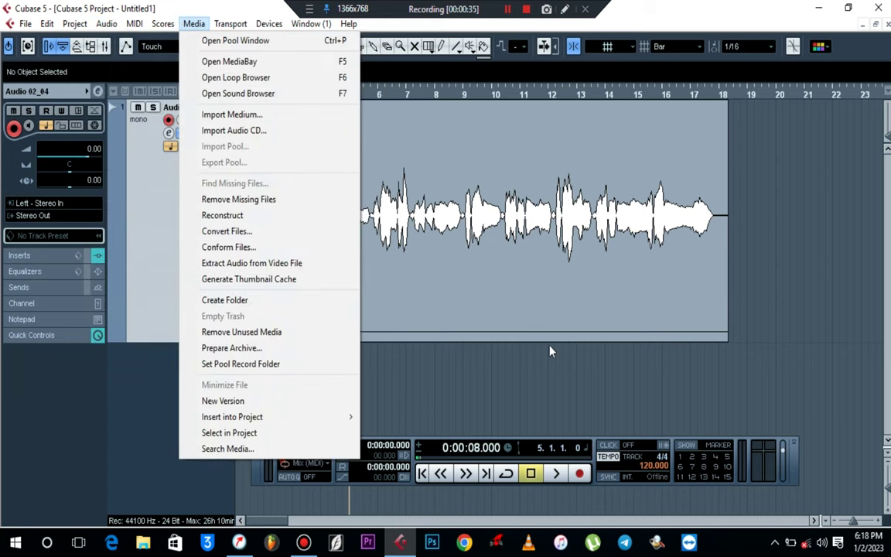
{"action": "left_click", "coordinate": [627, 388]}
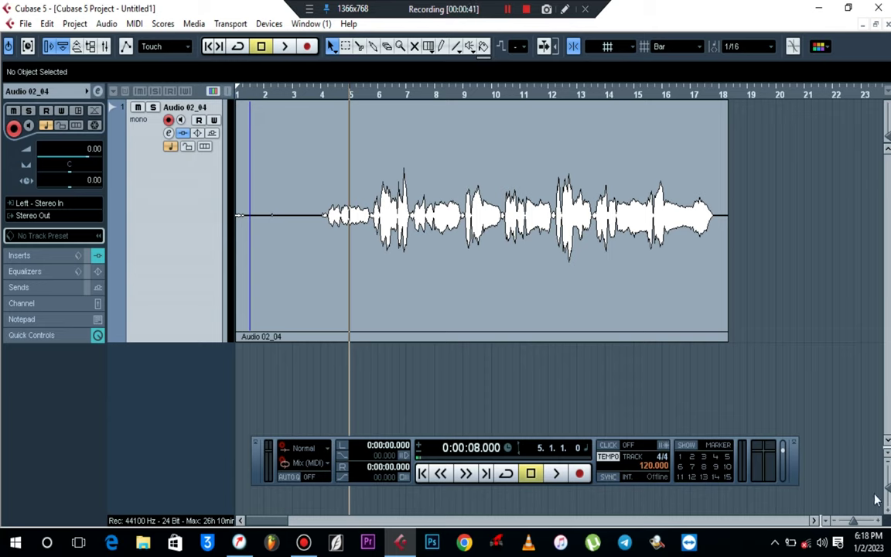
Mute the Audio 02_04 track and play from bar 5 to compare the metronome click switched on and off.
{"action": "key", "text": "shift+g"}
{"action": "key", "text": "shift+g"}
{"action": "key", "text": "shift+g"}
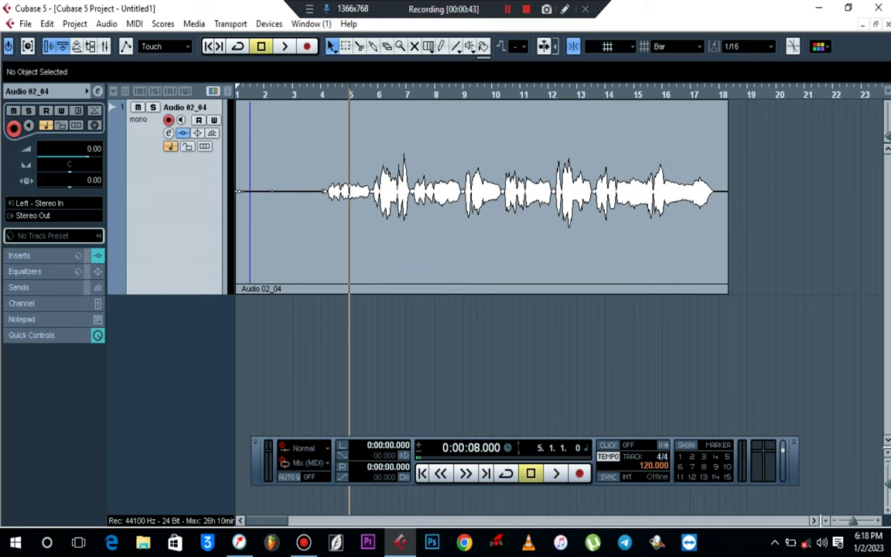
{"action": "key", "text": "shift+g"}
{"action": "key", "text": "shift+g"}
{"action": "key", "text": "shift+g"}
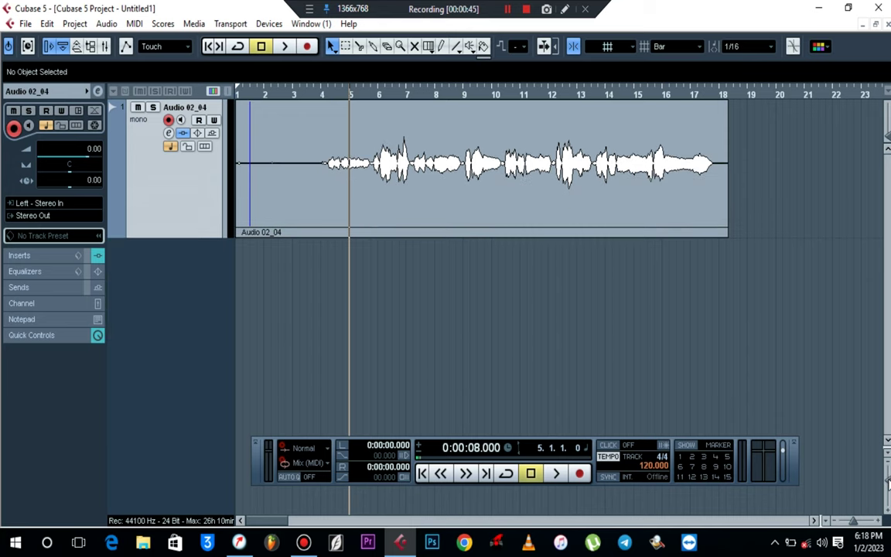
{"action": "left_click", "coordinate": [609, 446]}
{"action": "key", "text": "space"}
{"action": "key", "text": "space"}
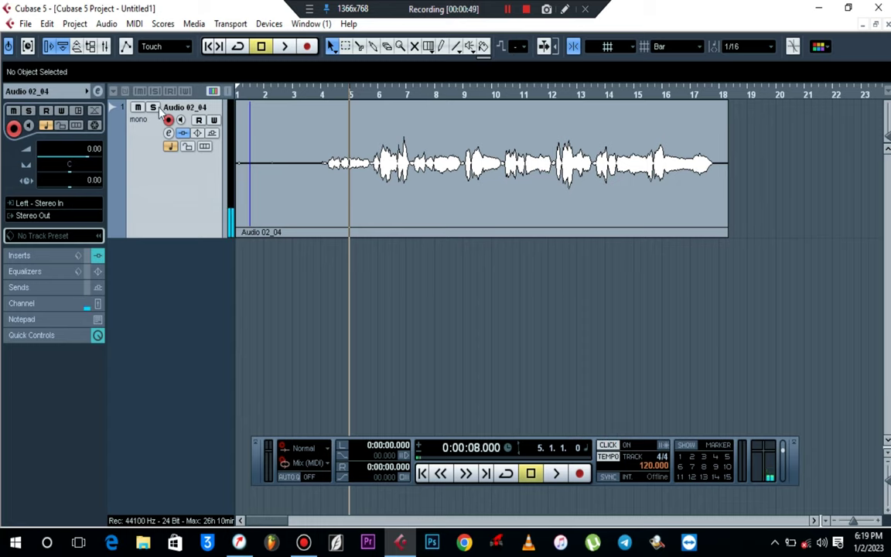
{"action": "key", "text": "space"}
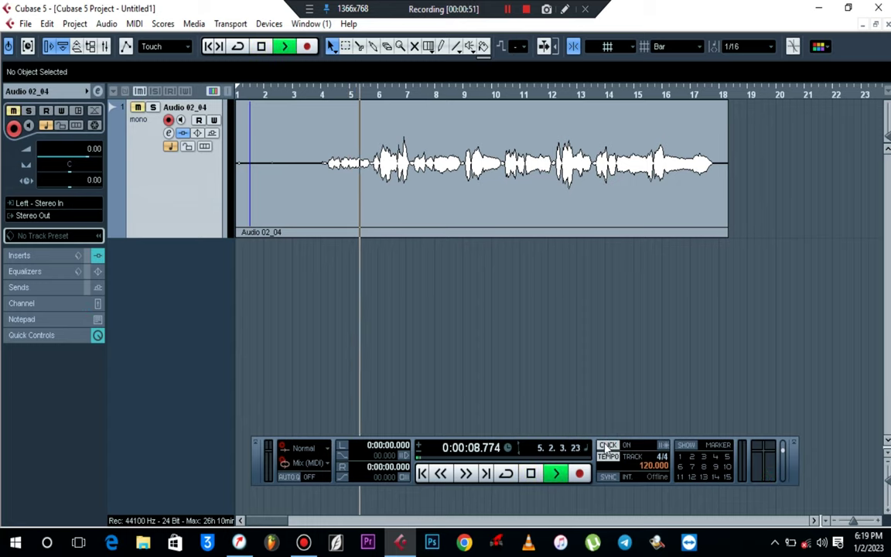
{"action": "key", "text": "space"}
{"action": "left_click", "coordinate": [610, 445]}
{"action": "key", "text": "space"}
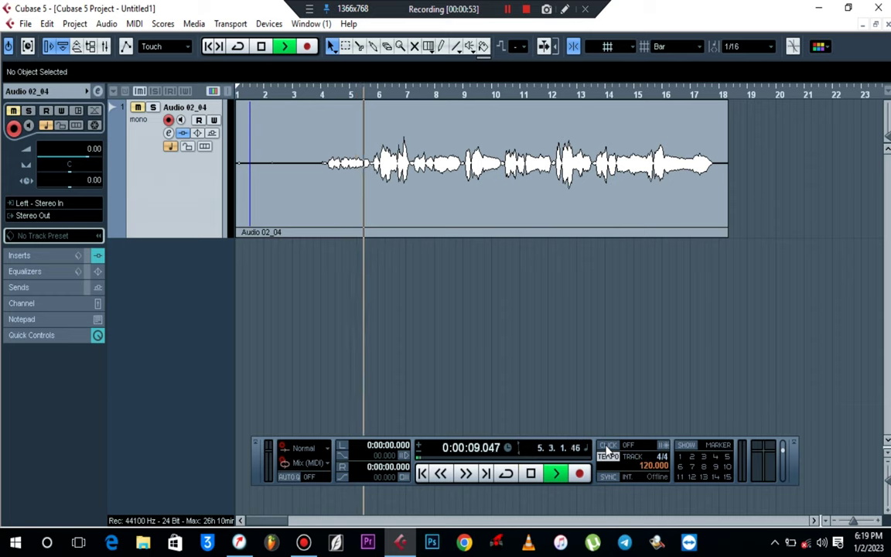
{"action": "key", "text": "space"}
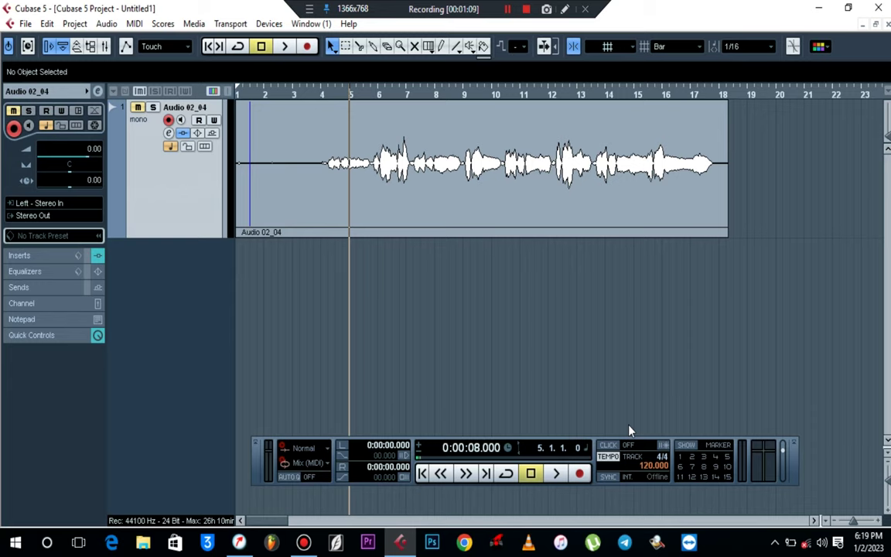
Play from bar 5 with the metronome click switched on, stop playback and switch the click off again.
{"action": "key", "text": "space"}
{"action": "key", "text": "c"}
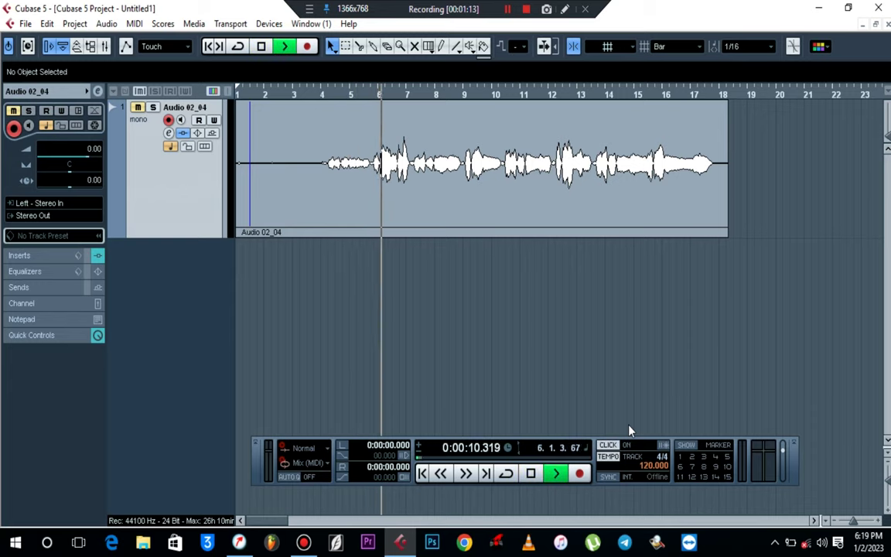
{"action": "key", "text": "space"}
{"action": "key", "text": "c"}
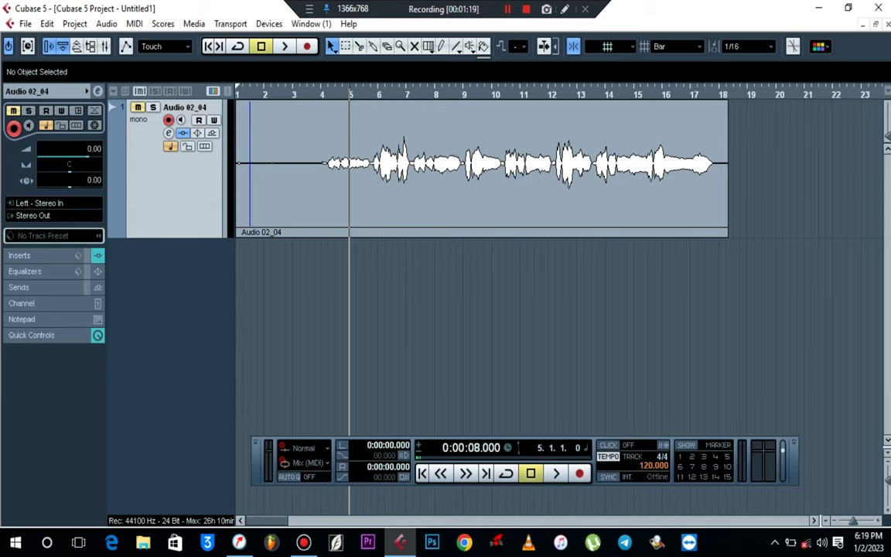
Unmute the Audio 02_04 track and listen to its quiet intro, from the project start up to bar 4.
{"action": "key", "text": "shift+h"}
{"action": "key", "text": "shift+h"}
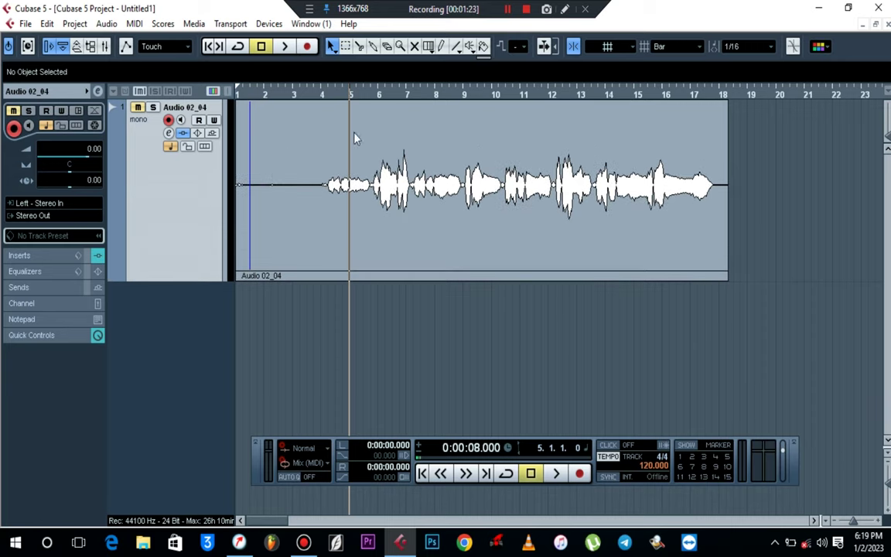
{"action": "key", "text": "h"}
{"action": "key", "text": "h"}
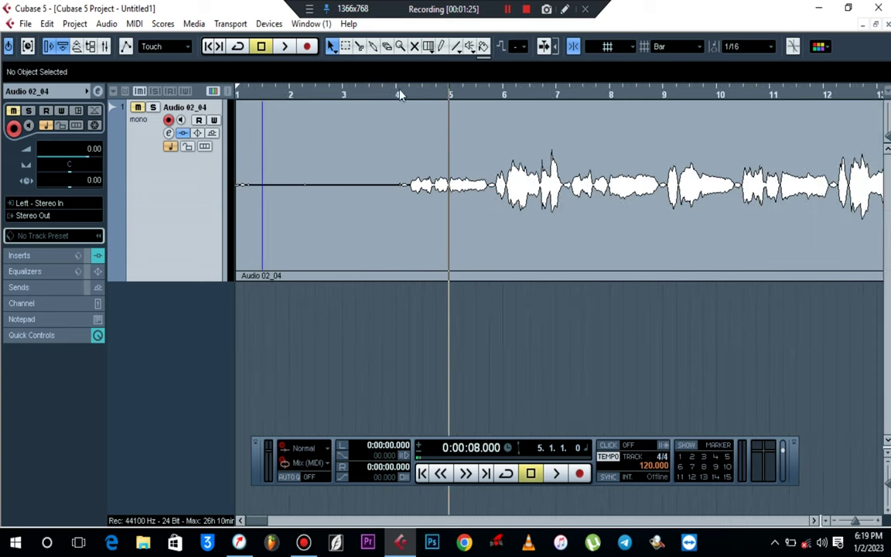
{"action": "key", "text": "Home"}
{"action": "key", "text": "space"}
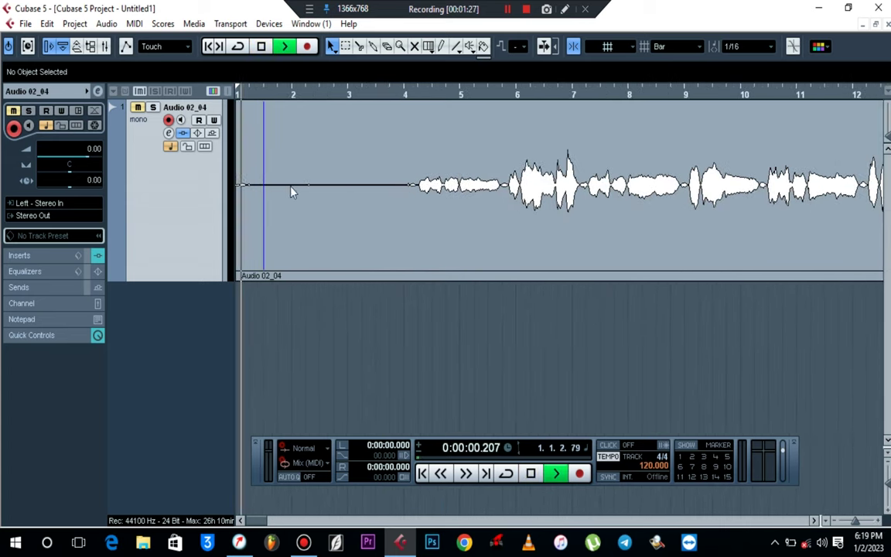
{"action": "key", "text": "space"}
{"action": "key", "text": "space"}
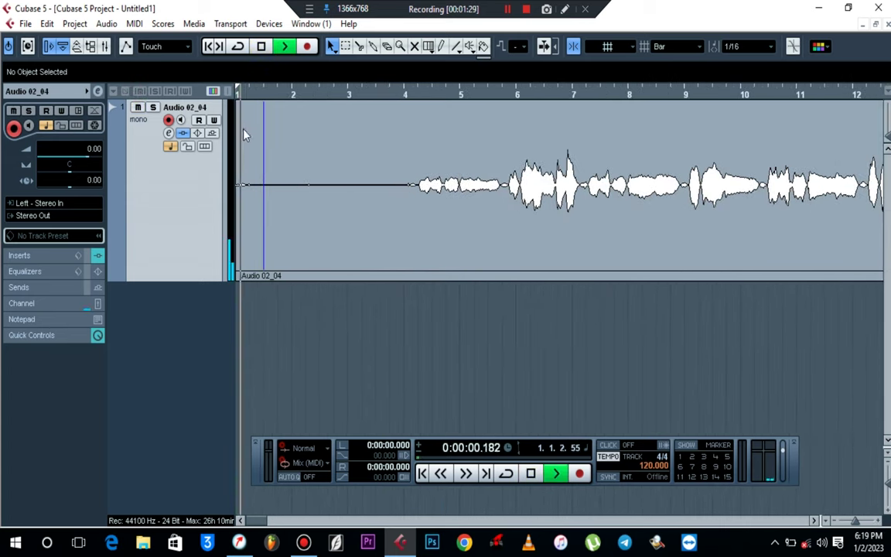
{"action": "left_click", "coordinate": [390, 102]}
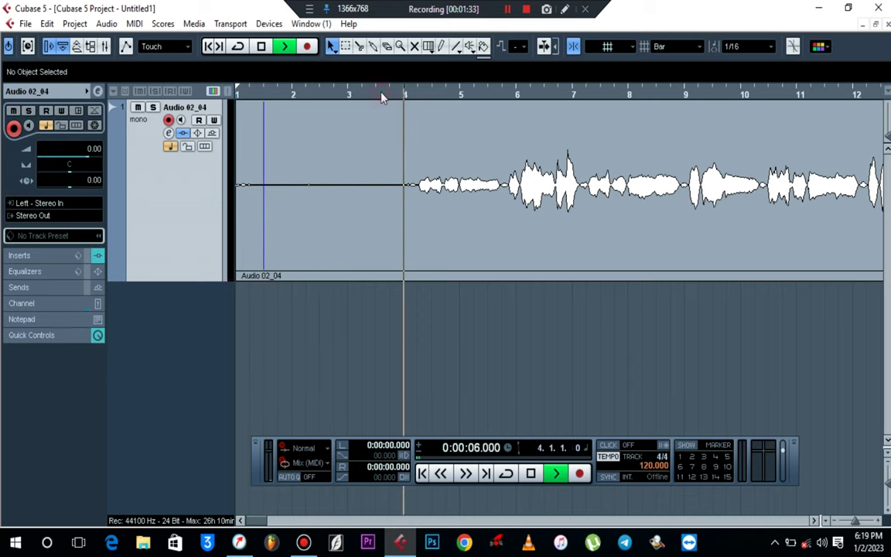
{"action": "key", "text": "space"}
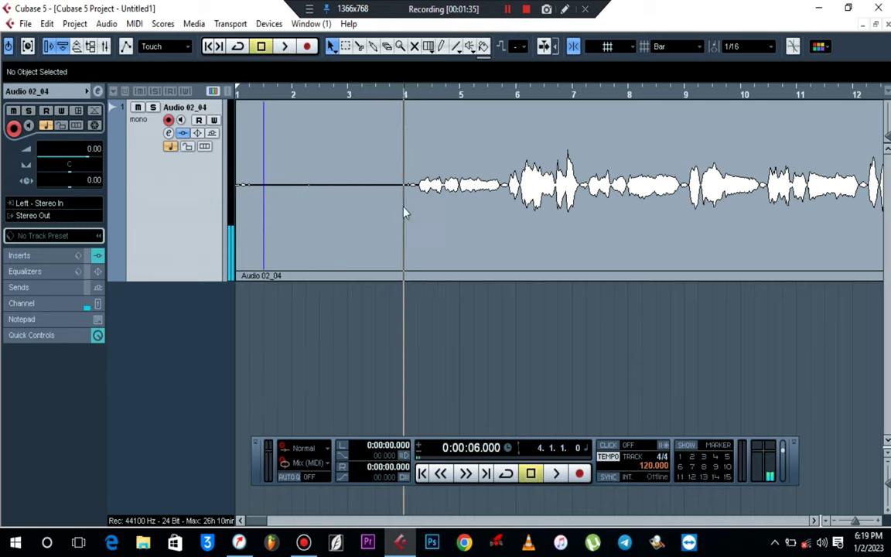
Try to apply Silence processing to the range from bar 1 to bar 4 of the Audio 02_04 event.
{"action": "key", "text": "Home"}
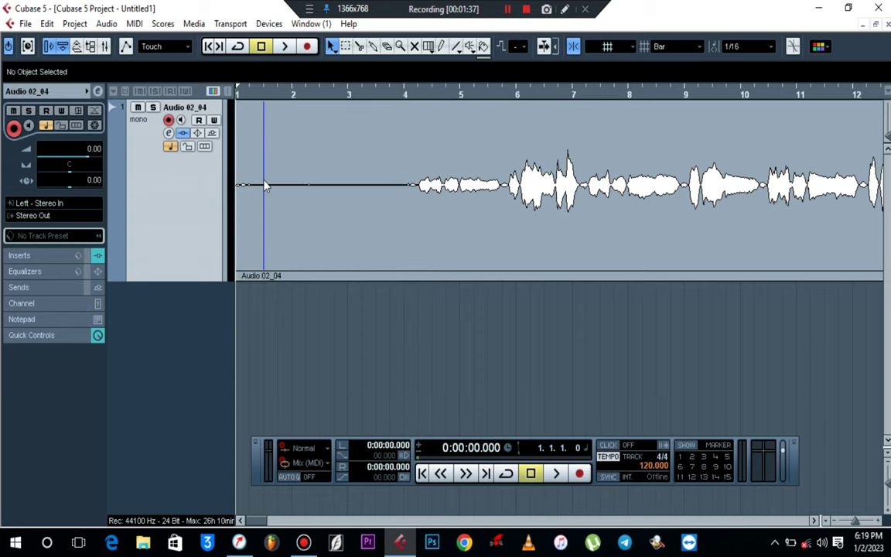
{"action": "right_click", "coordinate": [357, 198]}
{"action": "left_click", "coordinate": [345, 195]}
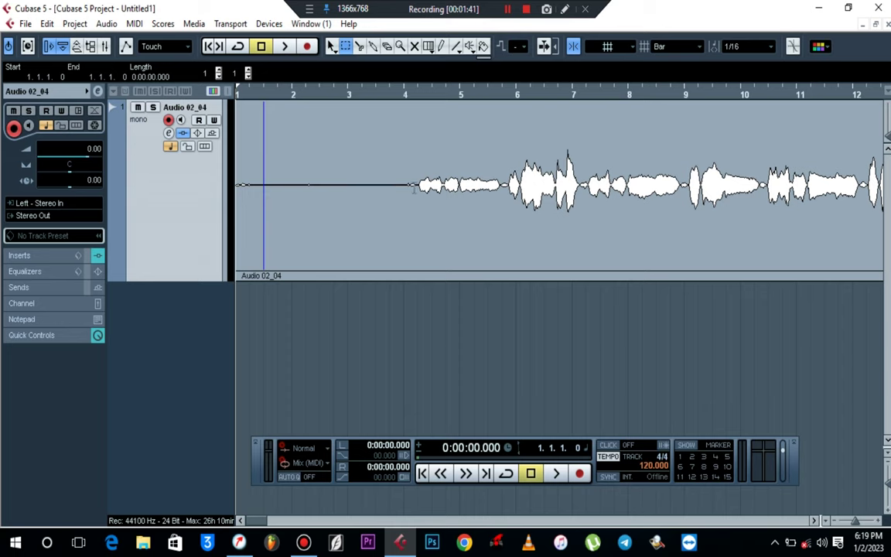
{"action": "left_click_drag", "start_coordinate": [414, 192], "coordinate": [186, 122]}
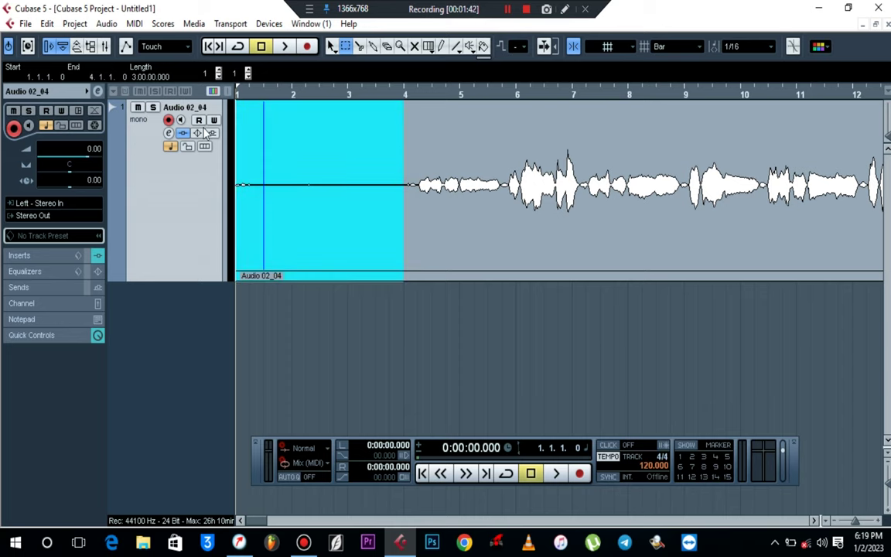
{"action": "left_click", "coordinate": [107, 24]}
{"action": "mouse_move", "coordinate": [128, 44]}
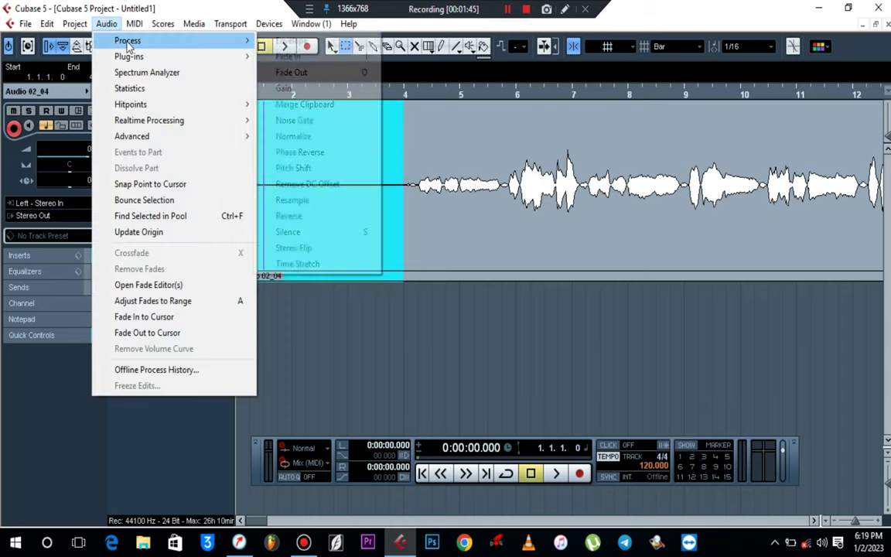
{"action": "left_click", "coordinate": [334, 232]}
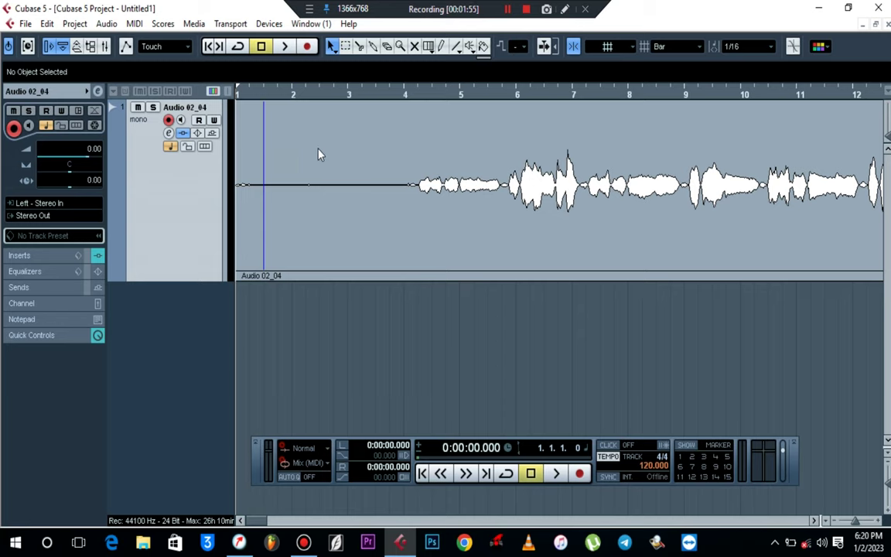
Open the key command settings, collapse the Transport category and expand the Process category.
{"action": "left_click", "coordinate": [28, 24]}
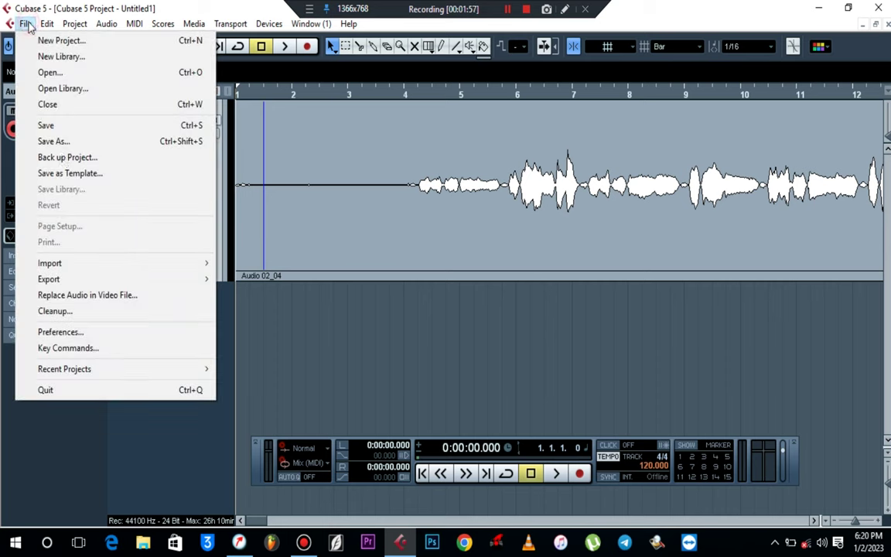
{"action": "left_click", "coordinate": [135, 352]}
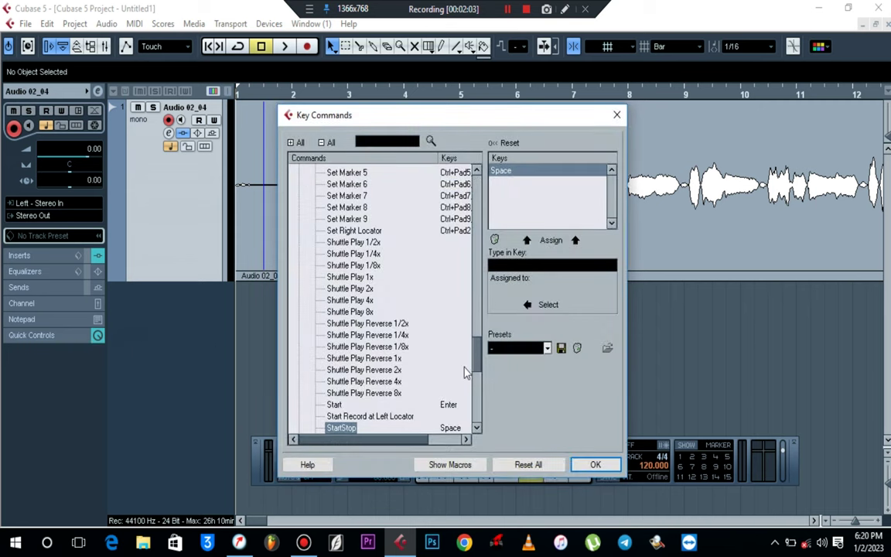
{"action": "left_click_drag", "start_coordinate": [477, 359], "coordinate": [481, 240]}
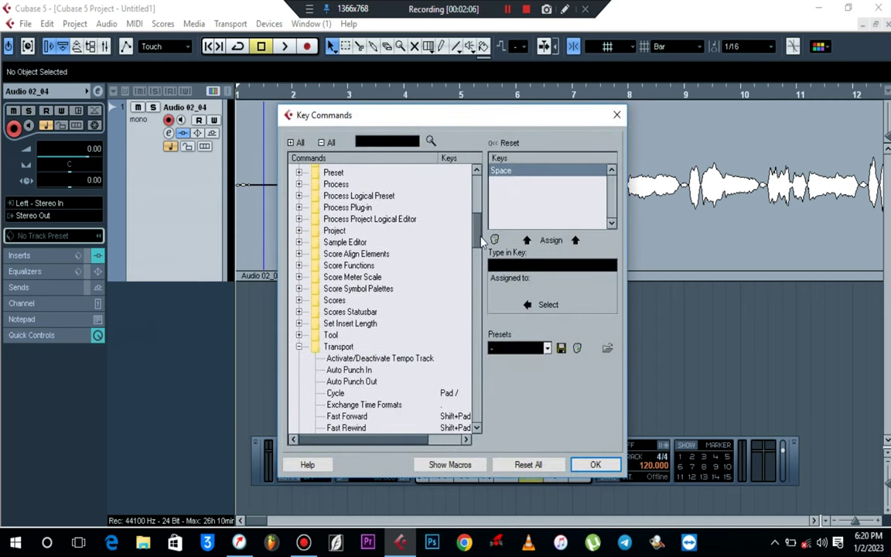
{"action": "left_click", "coordinate": [300, 347]}
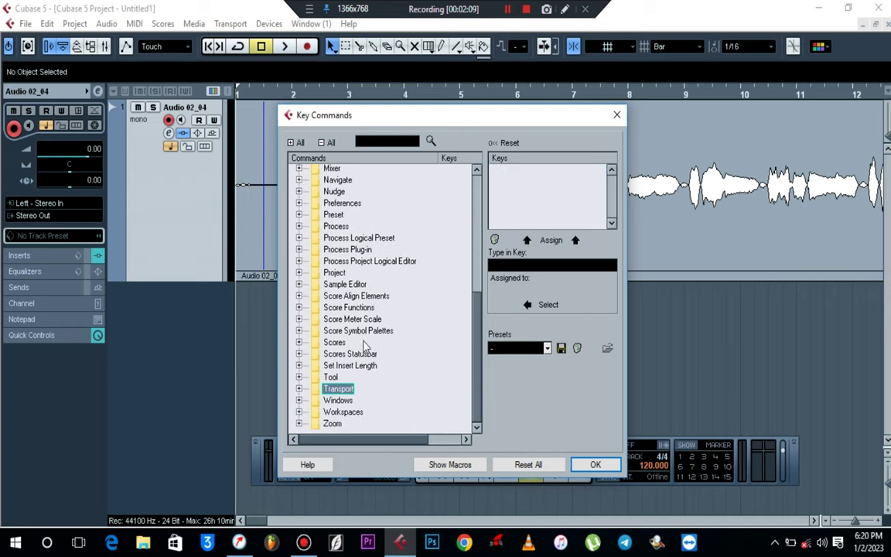
{"action": "left_click", "coordinate": [299, 226]}
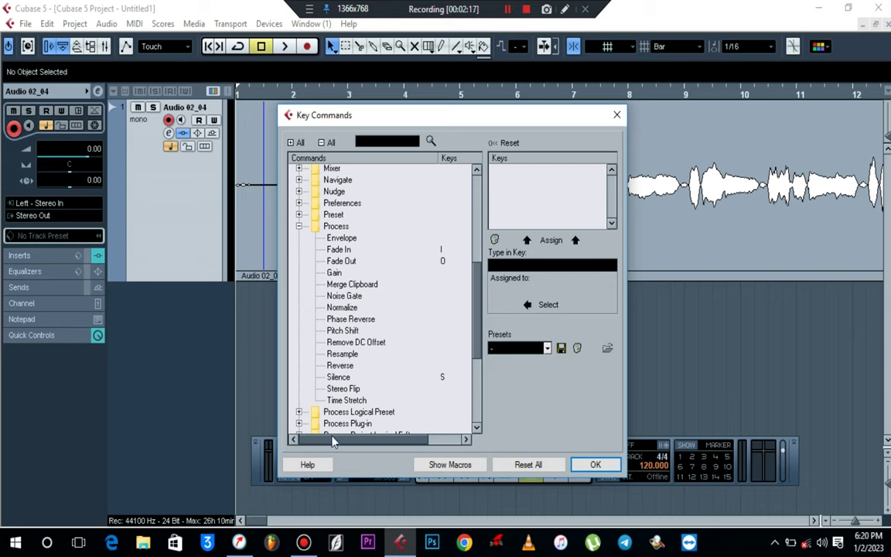
Assign the key S to the Silence command in the Process category.
{"action": "left_click", "coordinate": [339, 378]}
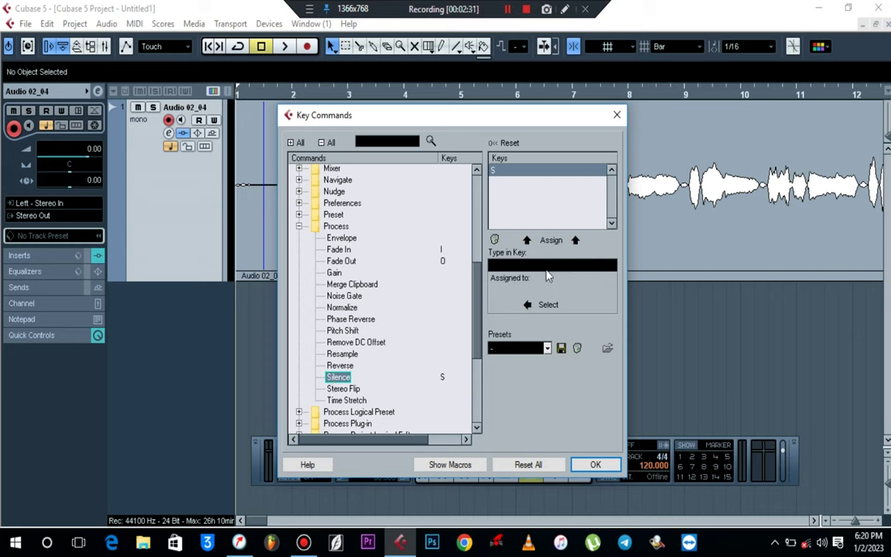
{"action": "left_click", "coordinate": [547, 267]}
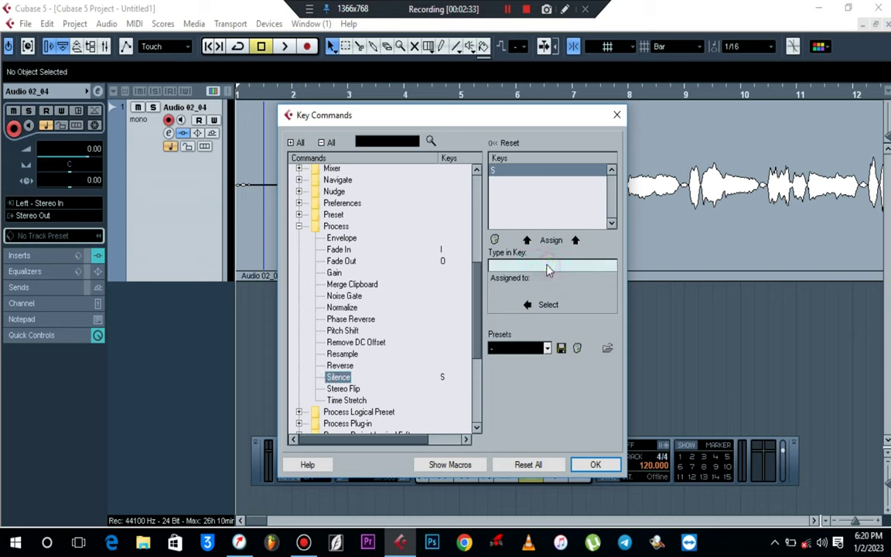
{"action": "key", "text": "s"}
{"action": "left_click", "coordinate": [551, 240]}
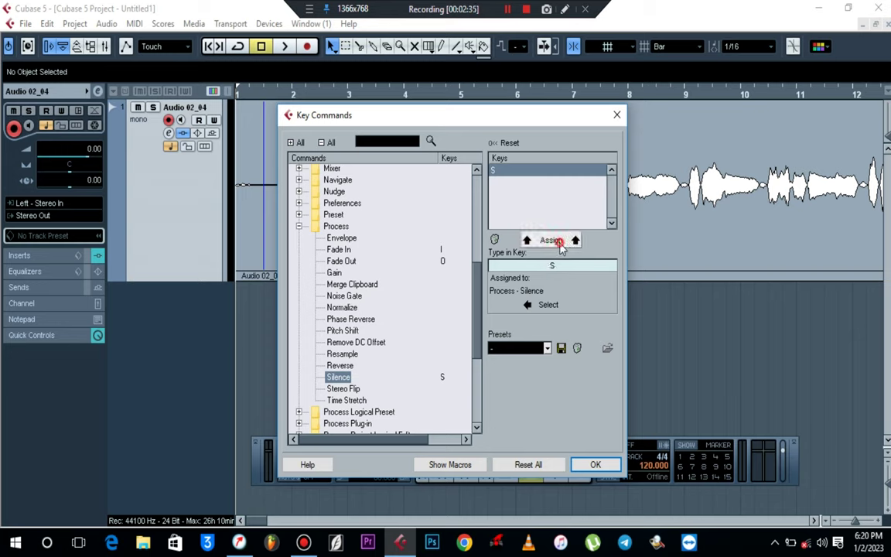
Check the Fade Out and Fade In commands in the Process category against the keys O and I.
{"action": "left_click", "coordinate": [341, 261]}
{"action": "left_click", "coordinate": [556, 267]}
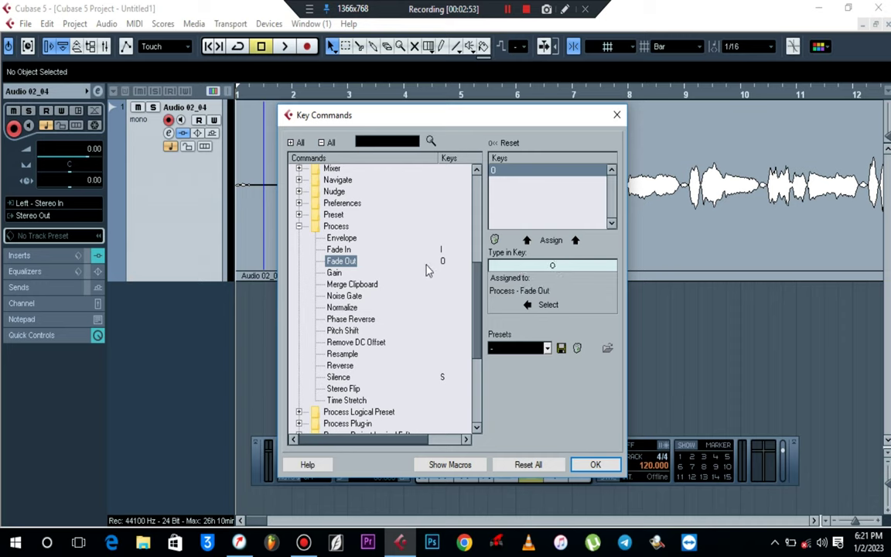
{"action": "left_click", "coordinate": [337, 249]}
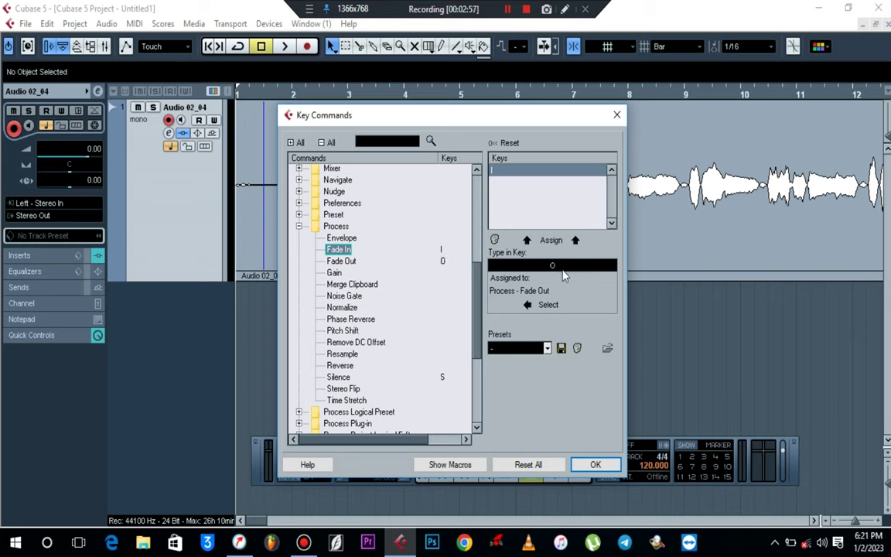
{"action": "left_click", "coordinate": [561, 268]}
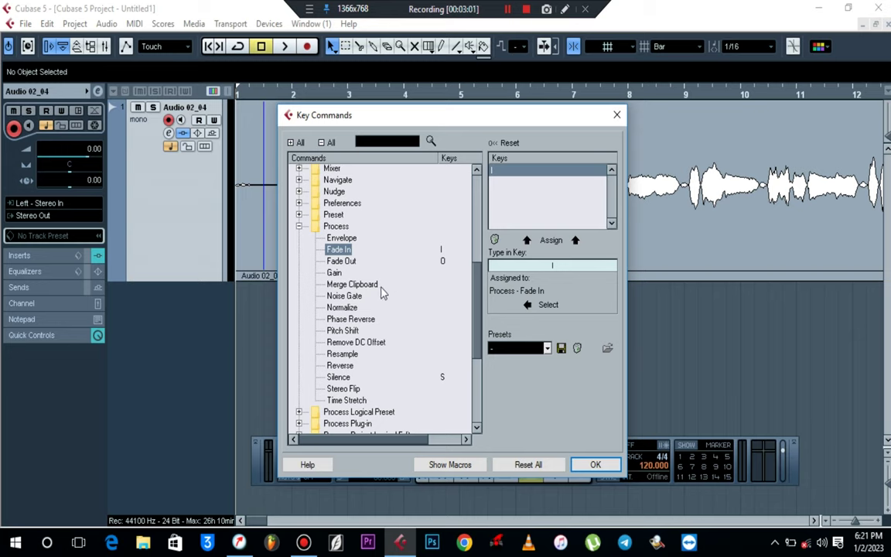
Assign the key G to the Gain command in the Process category, reassigning it from Zoom Out.
{"action": "left_click", "coordinate": [335, 272]}
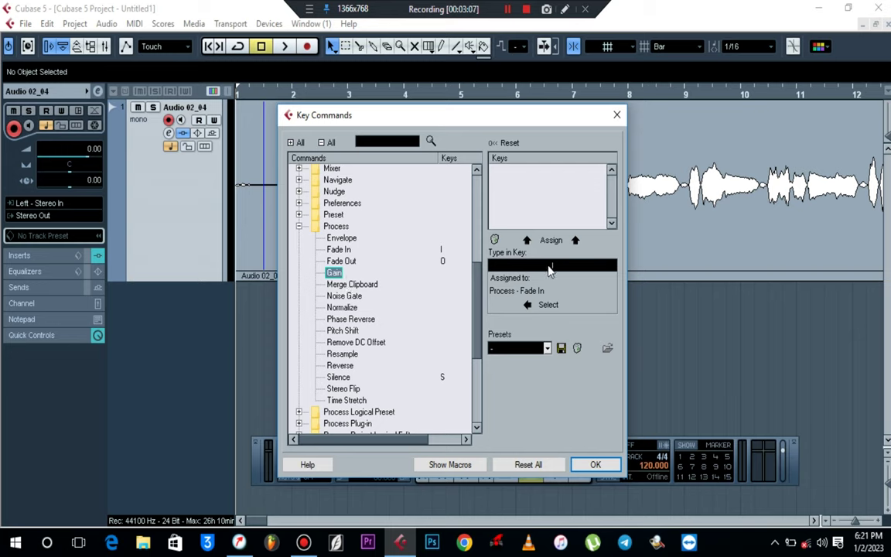
{"action": "left_click", "coordinate": [550, 267]}
{"action": "key", "text": "g"}
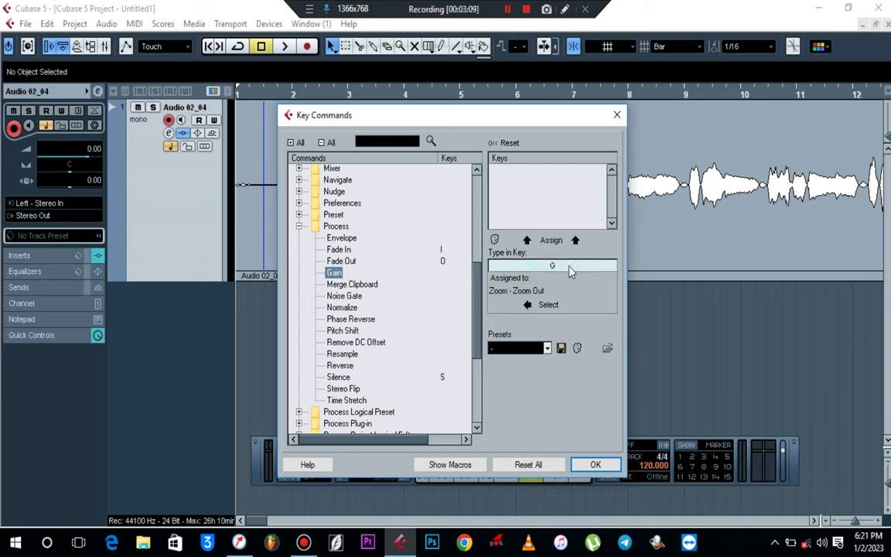
{"action": "left_click", "coordinate": [555, 244]}
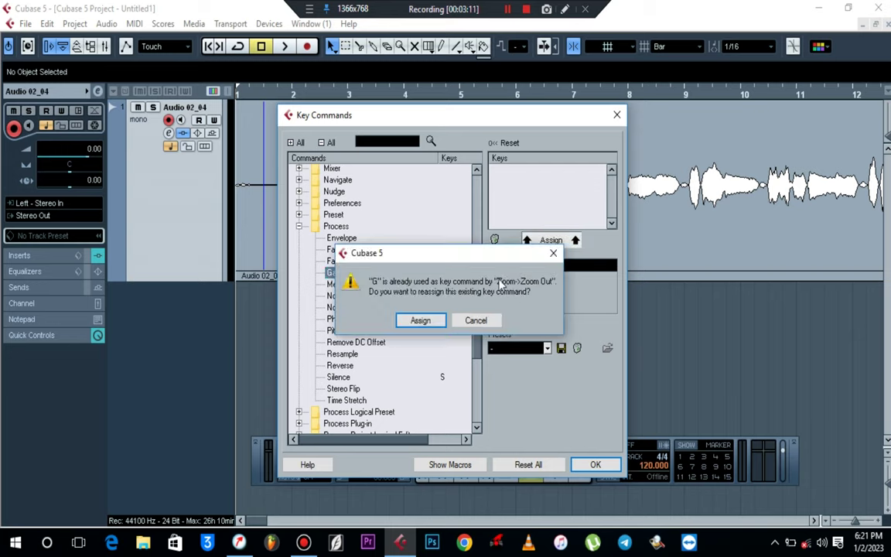
{"action": "left_click", "coordinate": [422, 320]}
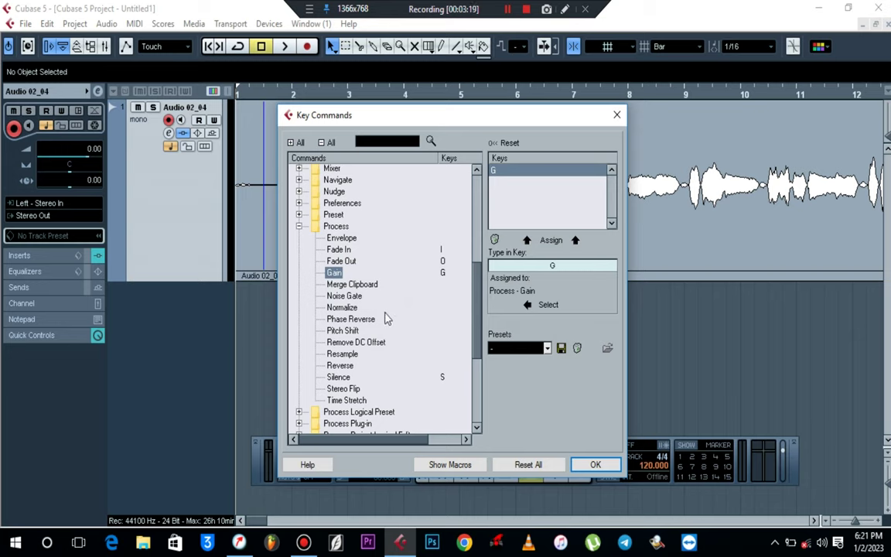
Assign the key N to the Normalize command, reassigning it from Locate Next Event, and accept the key command settings.
{"action": "left_click", "coordinate": [343, 308]}
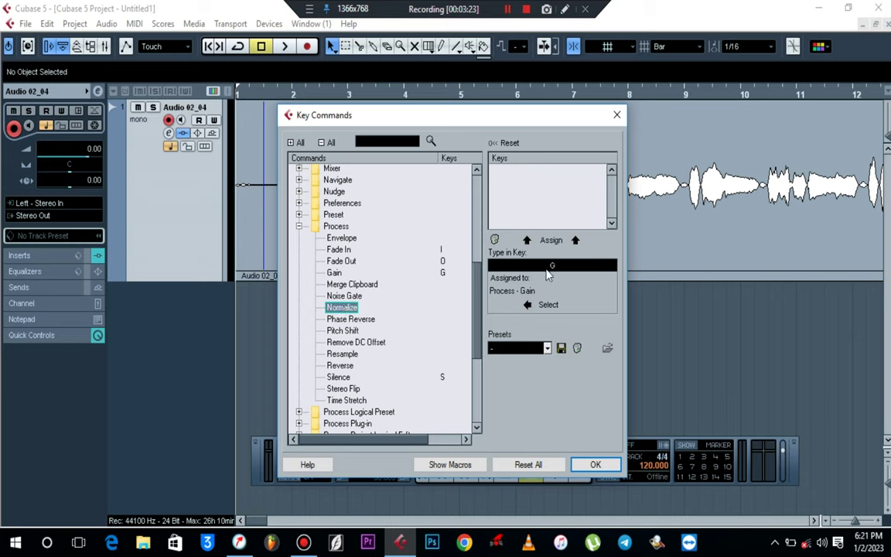
{"action": "left_click", "coordinate": [559, 267]}
{"action": "key", "text": "n"}
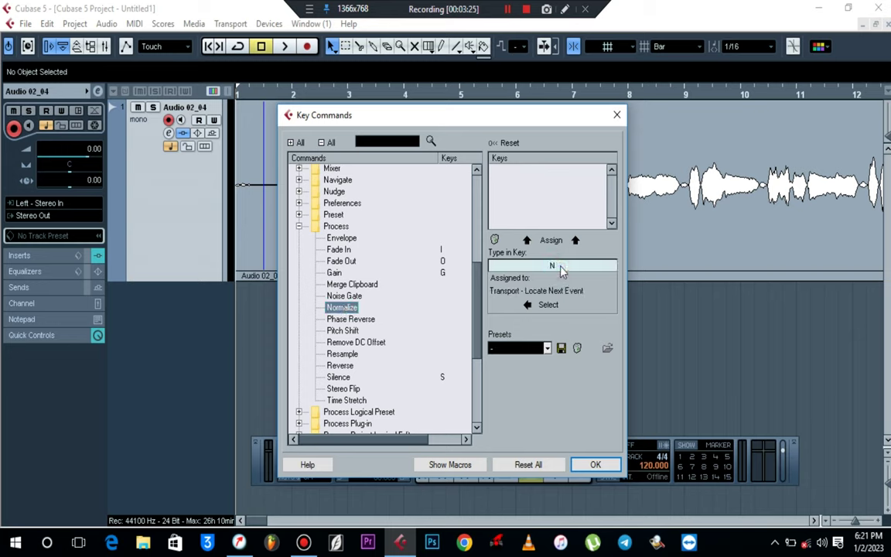
{"action": "left_click", "coordinate": [551, 240]}
{"action": "left_click", "coordinate": [420, 320]}
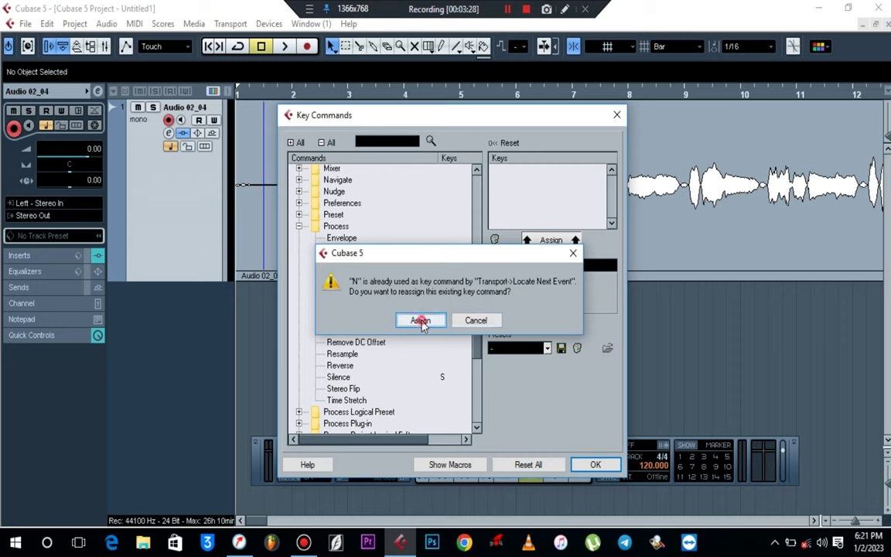
{"action": "left_click", "coordinate": [595, 464]}
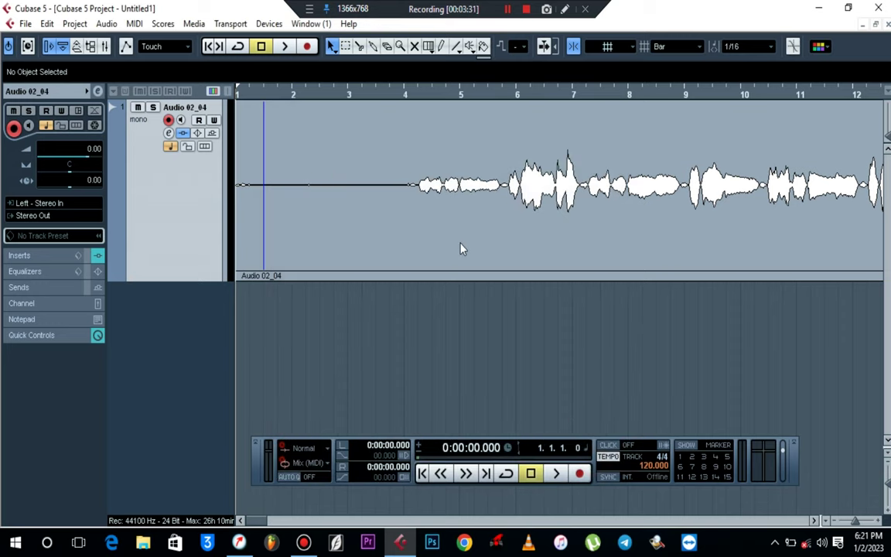
Apply Silence processing to the range from bar 1 to bar 4 of the Audio 02_04 event and undo it.
{"action": "right_click", "coordinate": [390, 210]}
{"action": "left_click", "coordinate": [402, 205]}
{"action": "left_click_drag", "start_coordinate": [403, 187], "coordinate": [26, 253]}
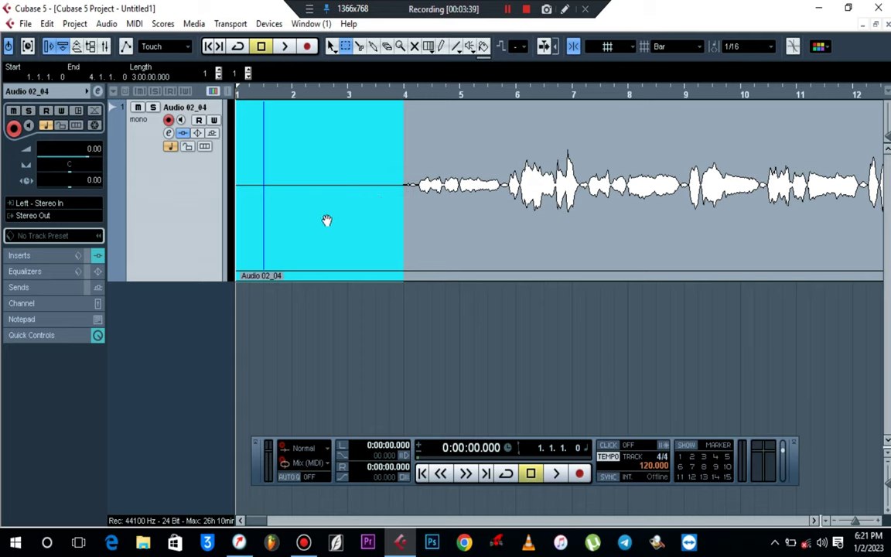
{"action": "left_click", "coordinate": [459, 313]}
{"action": "left_click", "coordinate": [403, 189]}
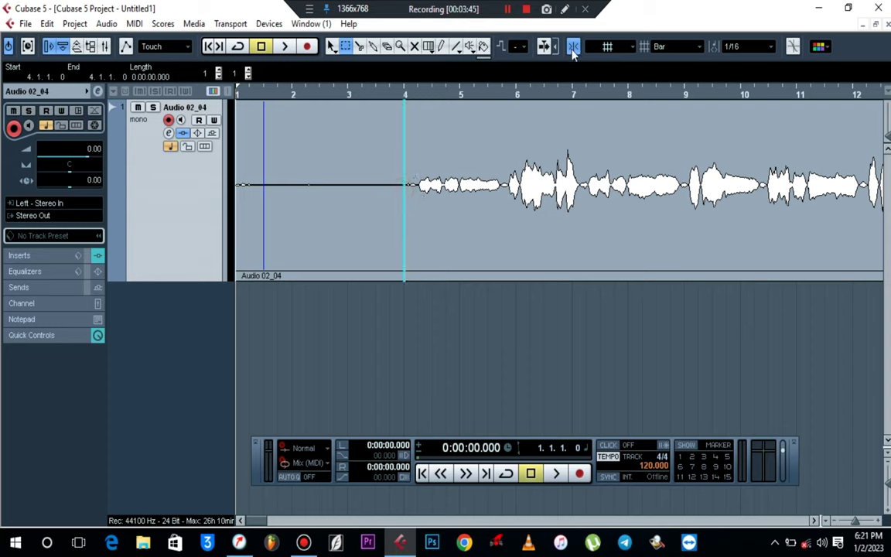
Turn snap off and select a short free range across the start of bar 4 in the Audio 02_04 event.
{"action": "left_click", "coordinate": [456, 236]}
{"action": "left_click_drag", "start_coordinate": [400, 188], "coordinate": [429, 186]}
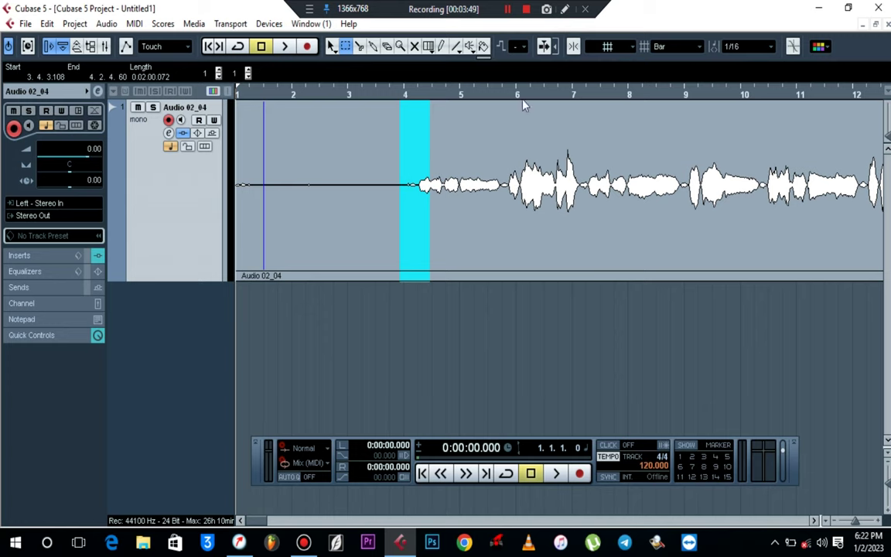
{"action": "left_click_drag", "start_coordinate": [524, 95], "coordinate": [526, 155]}
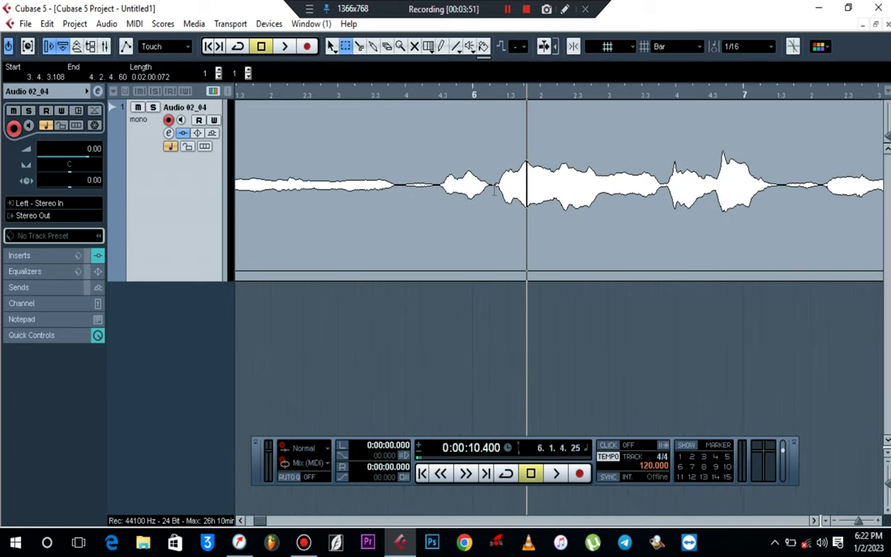
Apply a slow-rising Fade In to the range from about 6.1.2.23 to 6.1.3.112 of the Audio 02_04 event and undo it.
{"action": "left_click_drag", "start_coordinate": [494, 193], "coordinate": [522, 200]}
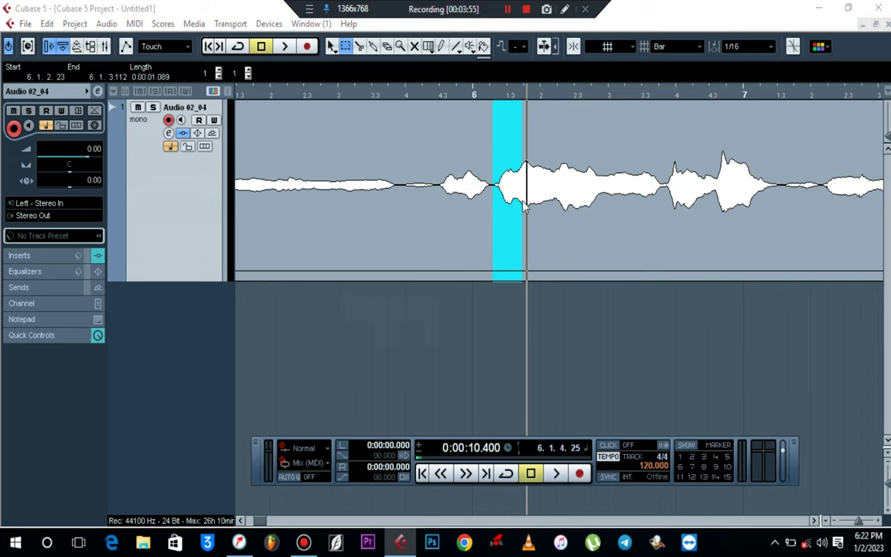
{"action": "key", "text": "f"}
{"action": "left_click", "coordinate": [478, 341]}
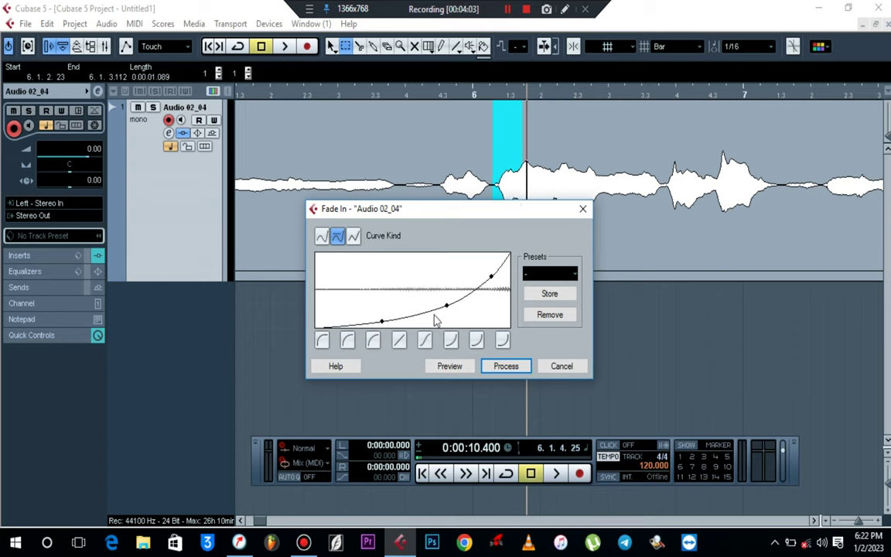
{"action": "left_click", "coordinate": [501, 341]}
{"action": "left_click", "coordinate": [450, 341]}
{"action": "left_click", "coordinate": [506, 365]}
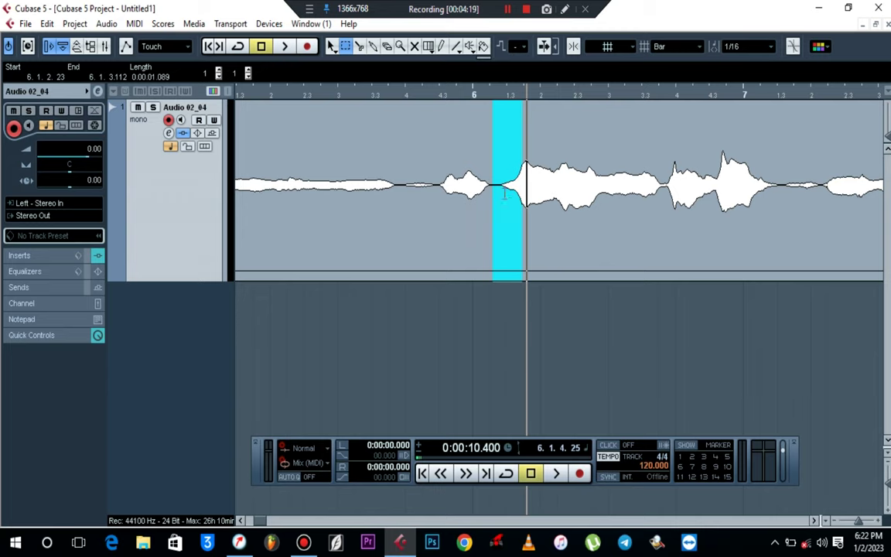
{"action": "left_click", "coordinate": [543, 334]}
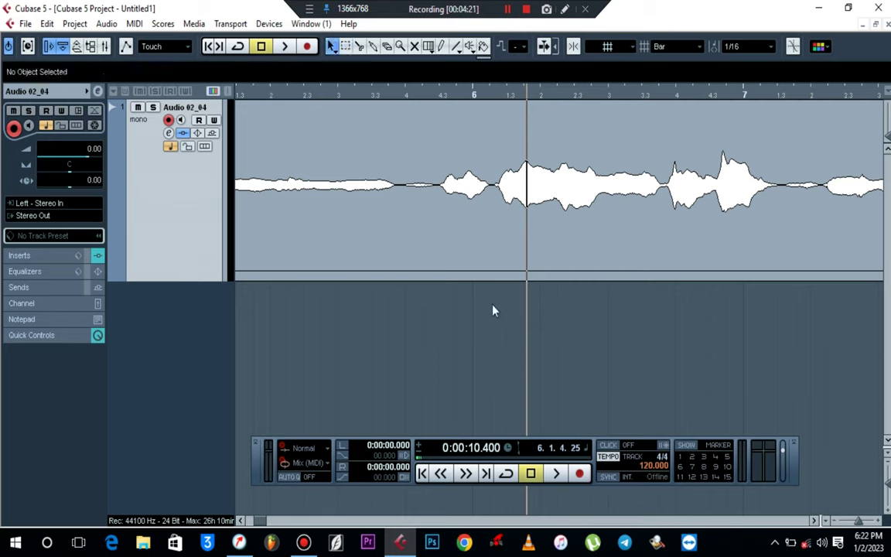
Fade out the range from about 6.3.1.2 to 6.3.4.18 of the Audio 02_04 event with a curve that falls steeply first.
{"action": "right_click", "coordinate": [508, 305]}
{"action": "left_click", "coordinate": [524, 304]}
{"action": "right_click", "coordinate": [531, 200]}
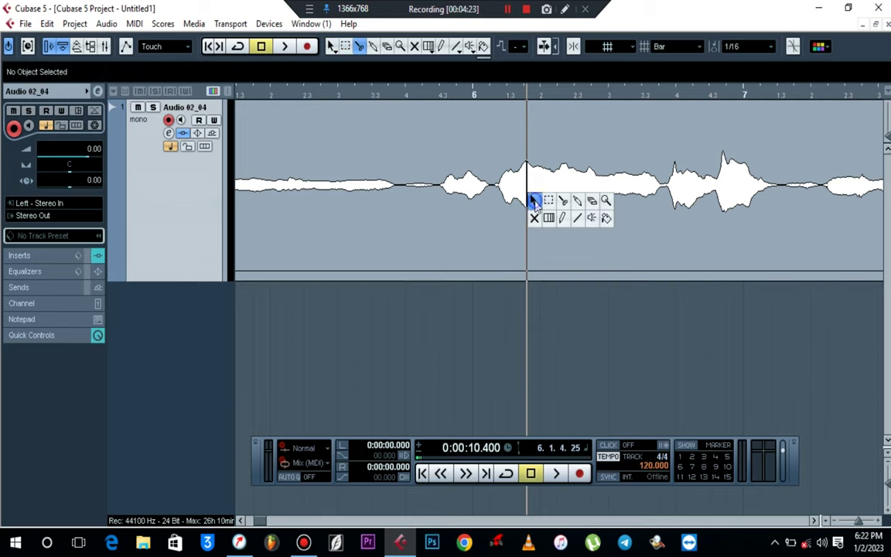
{"action": "left_click", "coordinate": [547, 200]}
{"action": "left_click_drag", "start_coordinate": [493, 193], "coordinate": [525, 193]}
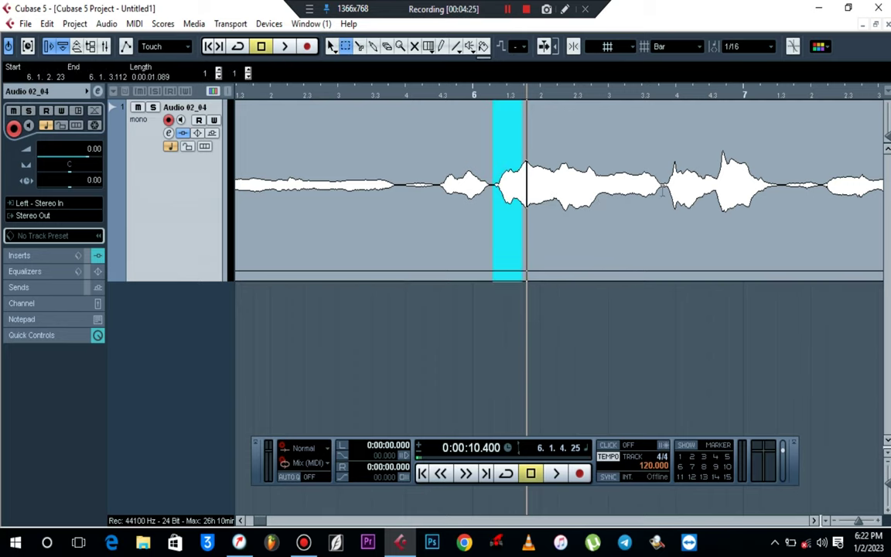
{"action": "left_click_drag", "start_coordinate": [663, 192], "coordinate": [608, 201]}
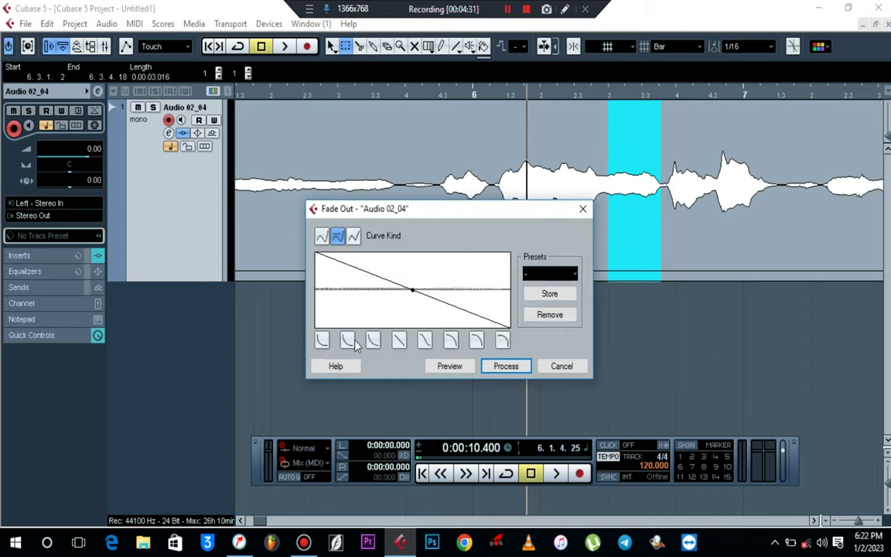
{"action": "left_click", "coordinate": [347, 341]}
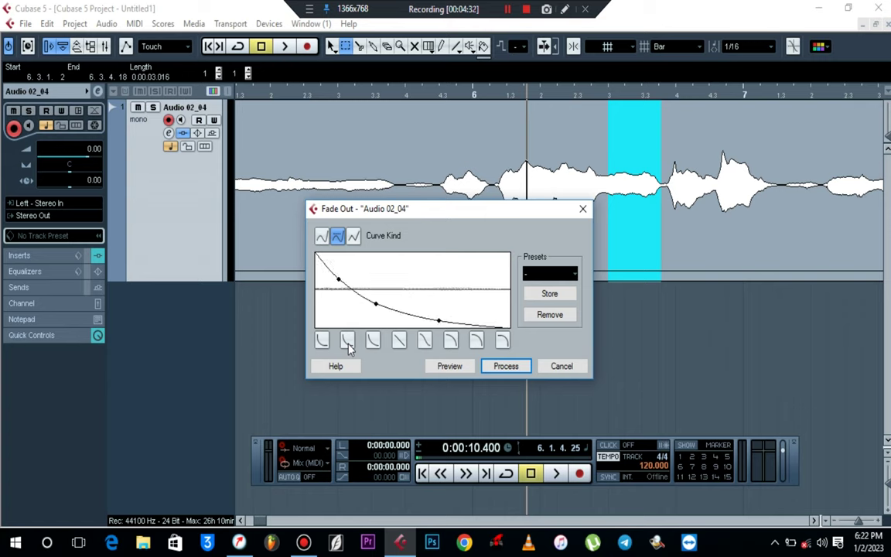
{"action": "left_click", "coordinate": [506, 366]}
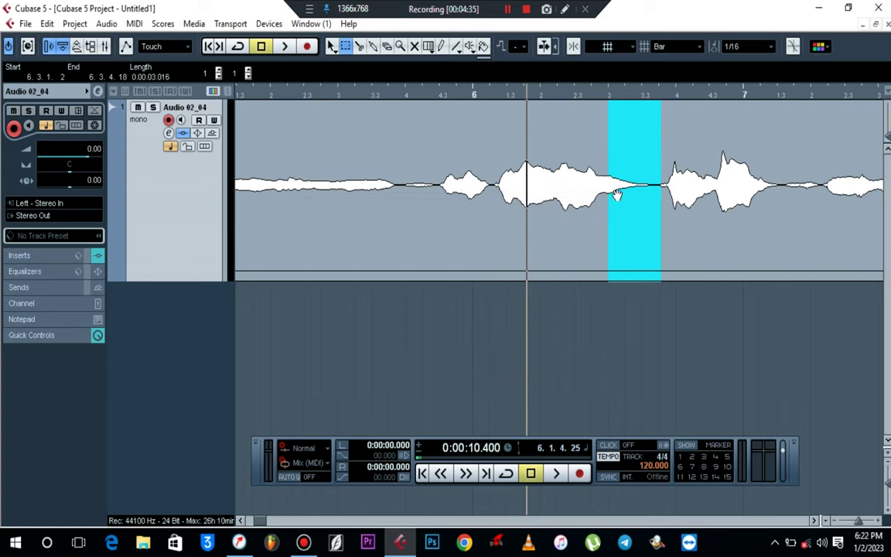
Play the Audio 02_04 event in short bursts from the playhead at 6.1.4.25 and undo the Fade Out.
{"action": "key", "text": "space"}
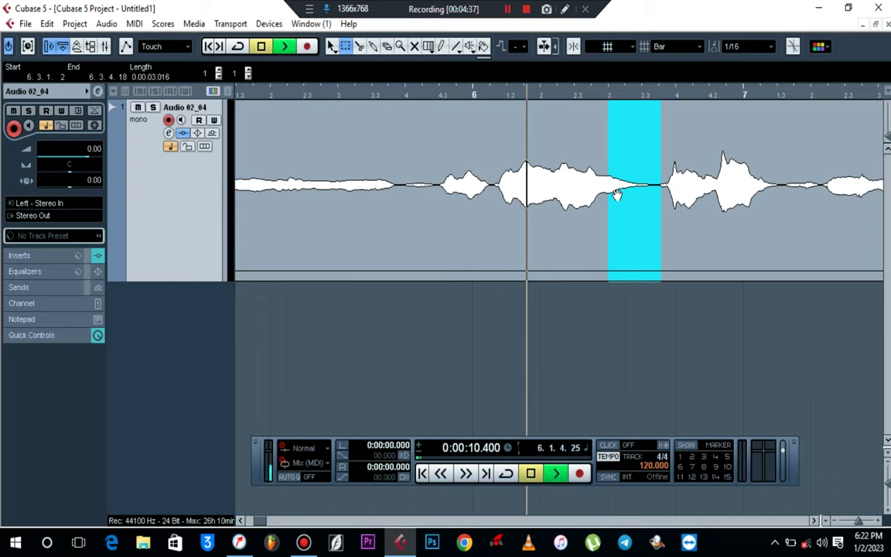
{"action": "key", "text": "space"}
{"action": "key", "text": "space"}
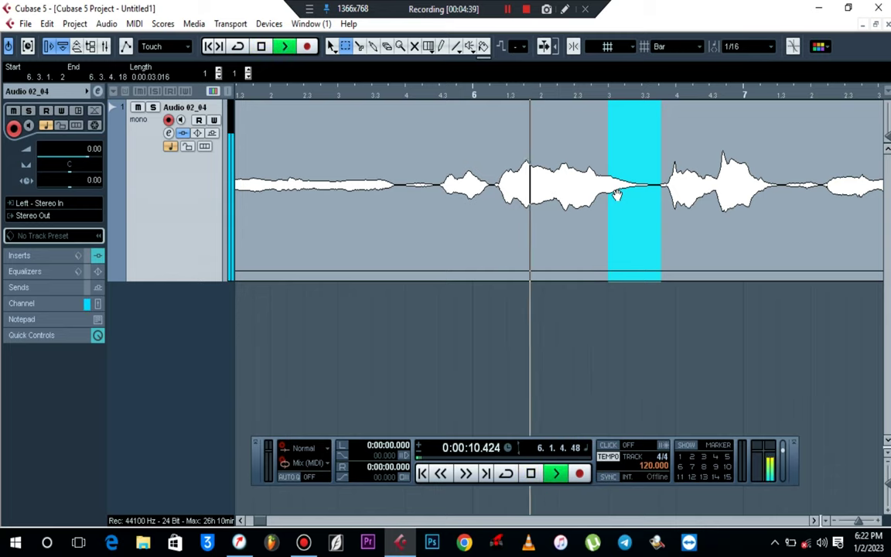
{"action": "key", "text": "space"}
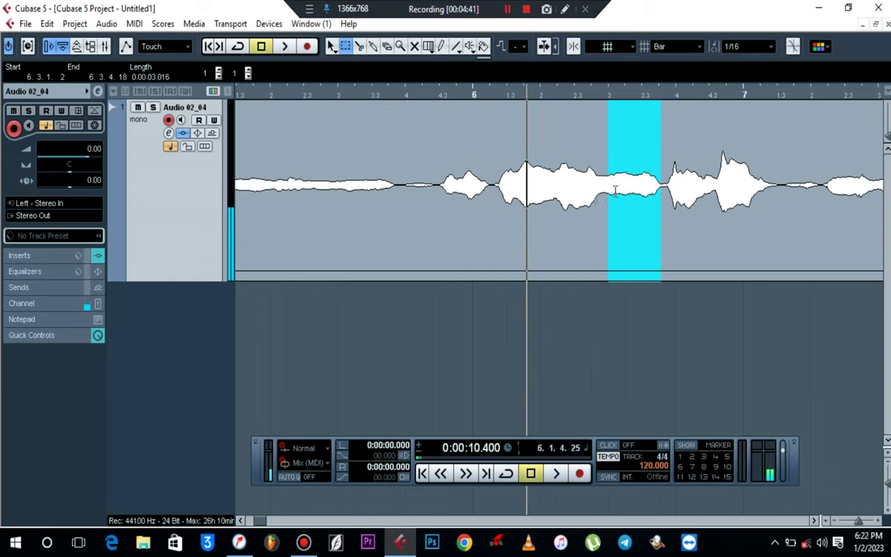
{"action": "key", "text": "space"}
{"action": "key", "text": "space"}
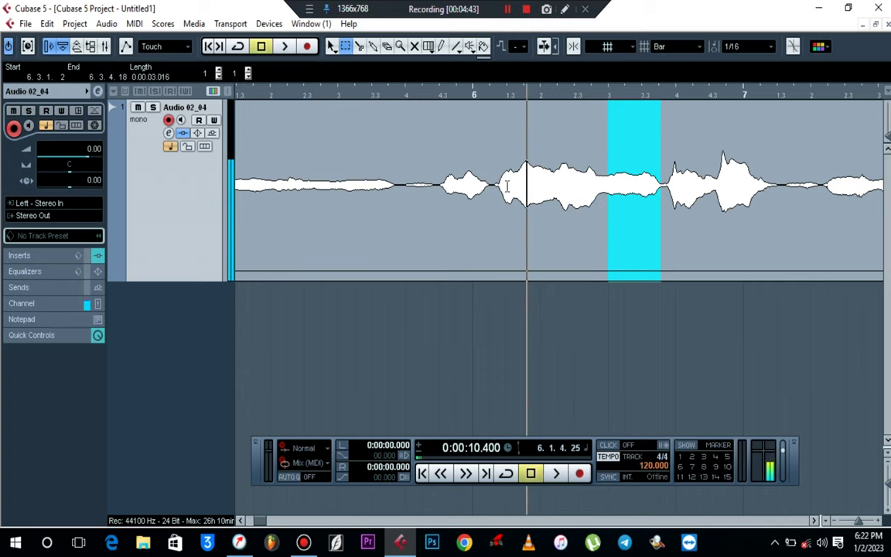
Try a Fade In on the range from about 6.1.2.23 to 6.2.1.35, audition it from just before bar 6 and undo it.
{"action": "left_click_drag", "start_coordinate": [493, 193], "coordinate": [545, 205]}
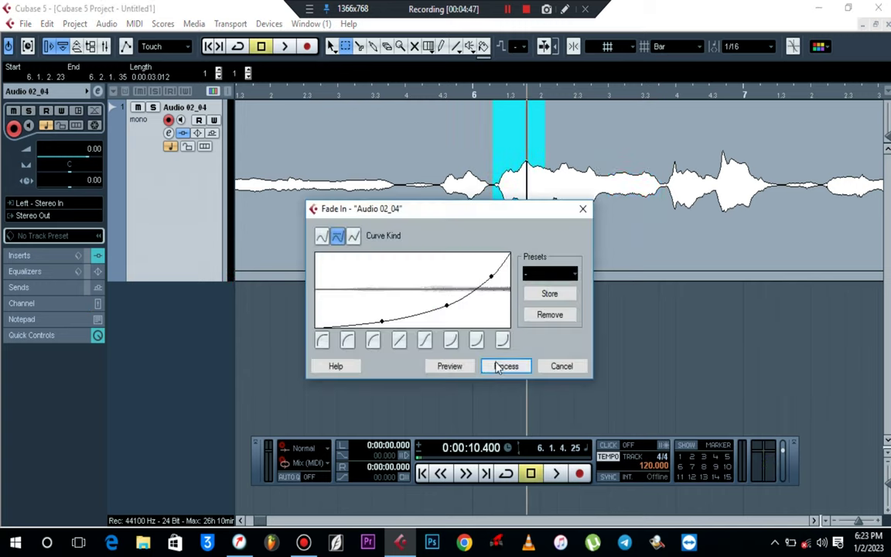
{"action": "left_click", "coordinate": [504, 366]}
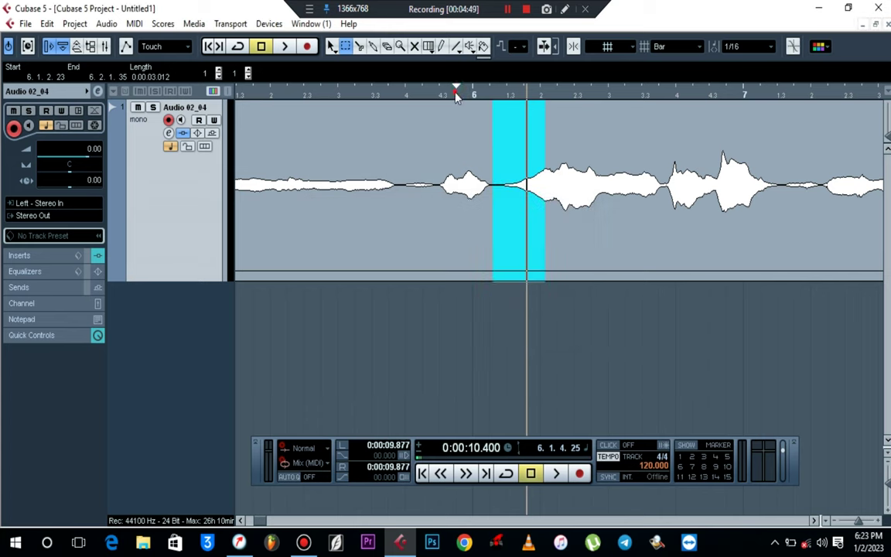
{"action": "left_click", "coordinate": [456, 87]}
{"action": "key", "text": "space"}
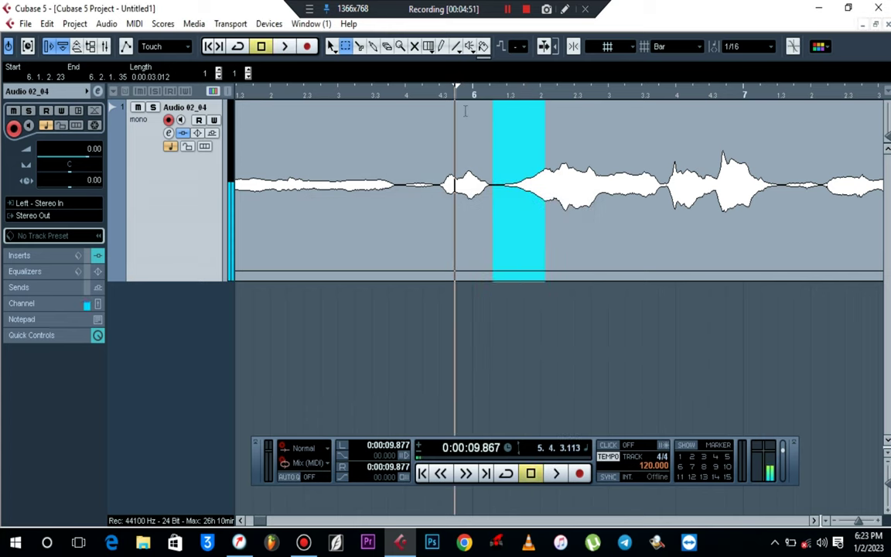
{"action": "key", "text": "ctrl+z"}
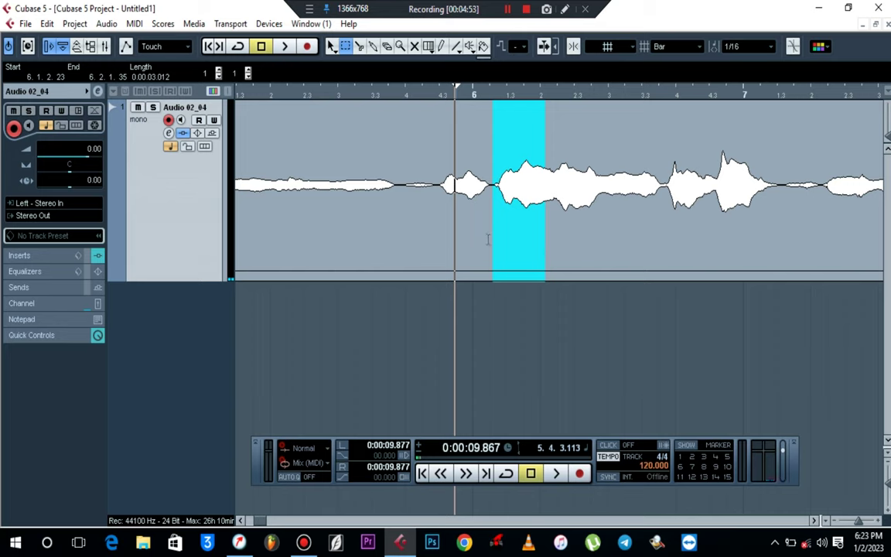
Switch to the Object Selection tool and zoom in horizontally around the playhead just before bar 6.
{"action": "right_click", "coordinate": [471, 318]}
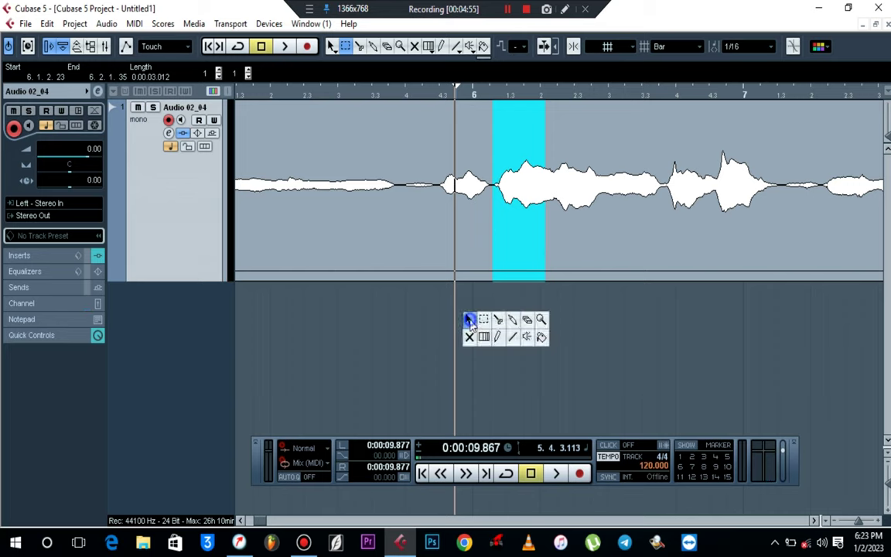
{"action": "left_click", "coordinate": [469, 317]}
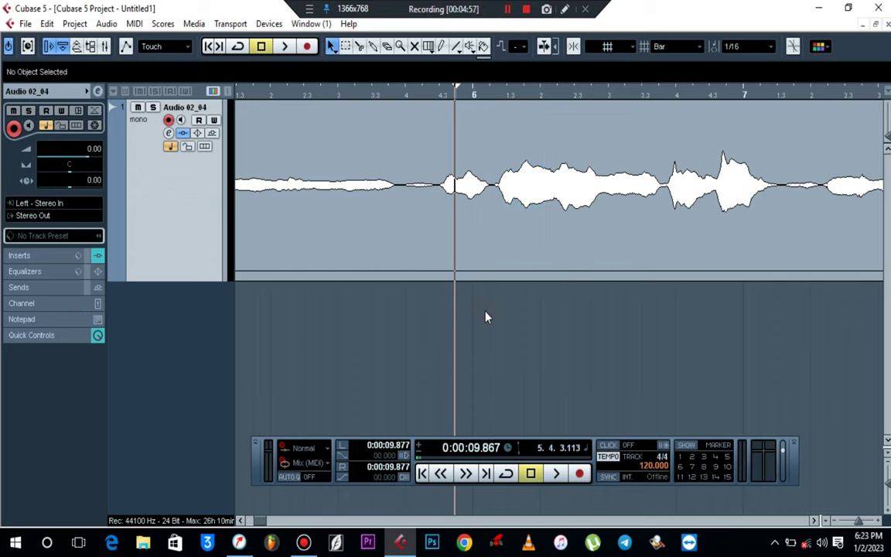
{"action": "key", "text": "h"}
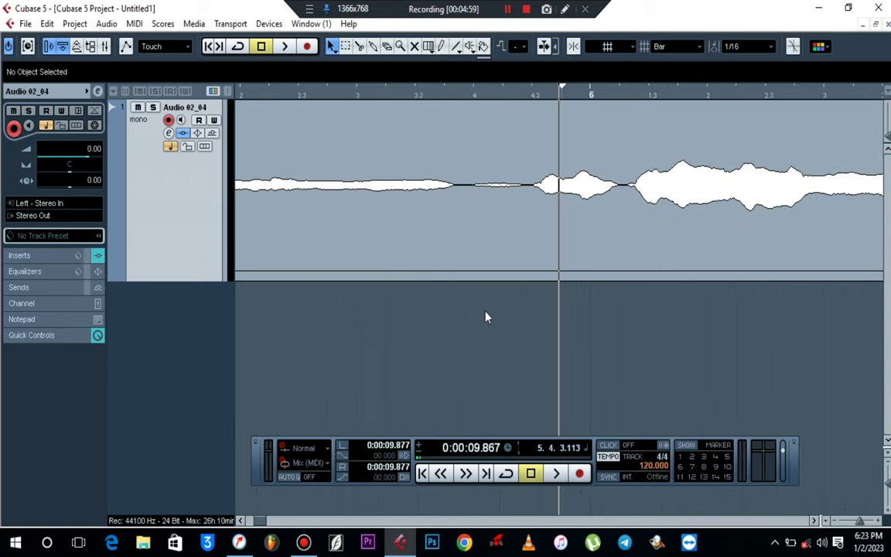
Apply a 10.00 dB Gain process to the whole Audio 02_04 event and undo it.
{"action": "left_click_drag", "start_coordinate": [865, 522], "coordinate": [854, 529]}
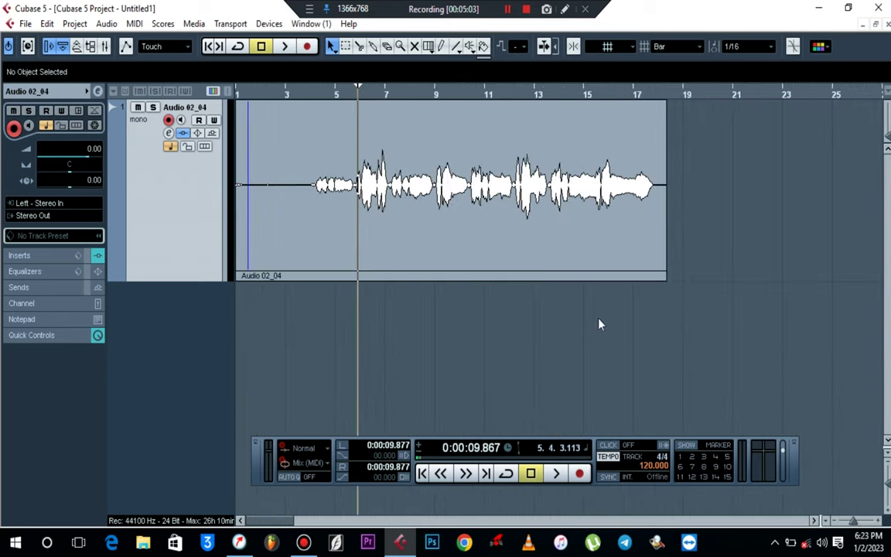
{"action": "left_click", "coordinate": [474, 229]}
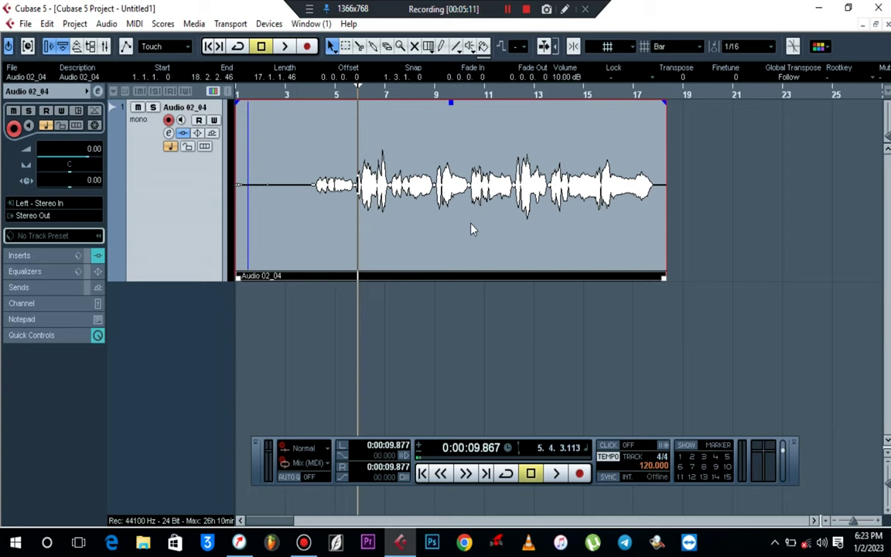
{"action": "key", "text": "ctrl+g"}
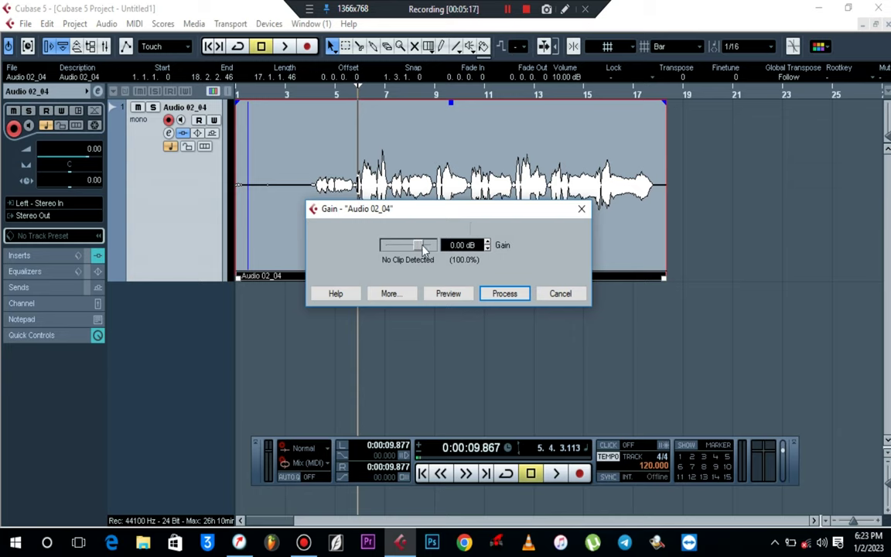
{"action": "left_click_drag", "start_coordinate": [427, 248], "coordinate": [424, 248]}
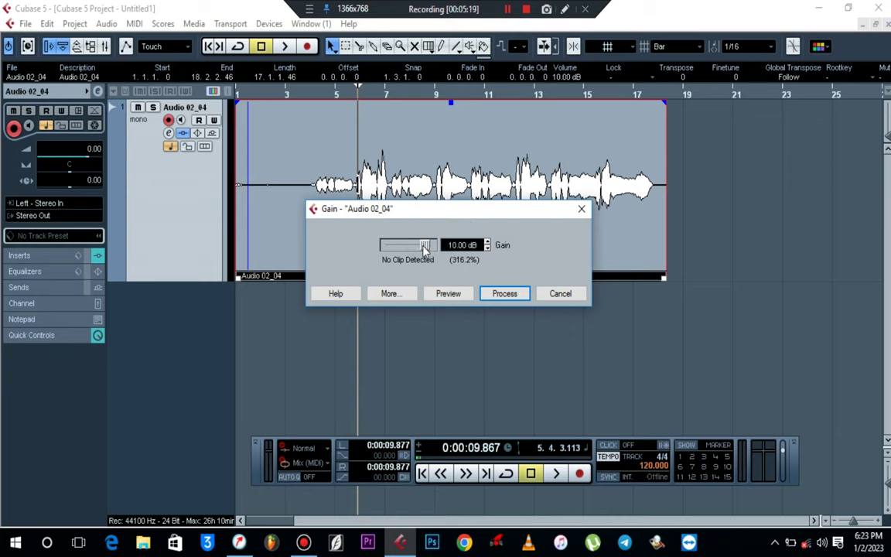
{"action": "left_click", "coordinate": [499, 294]}
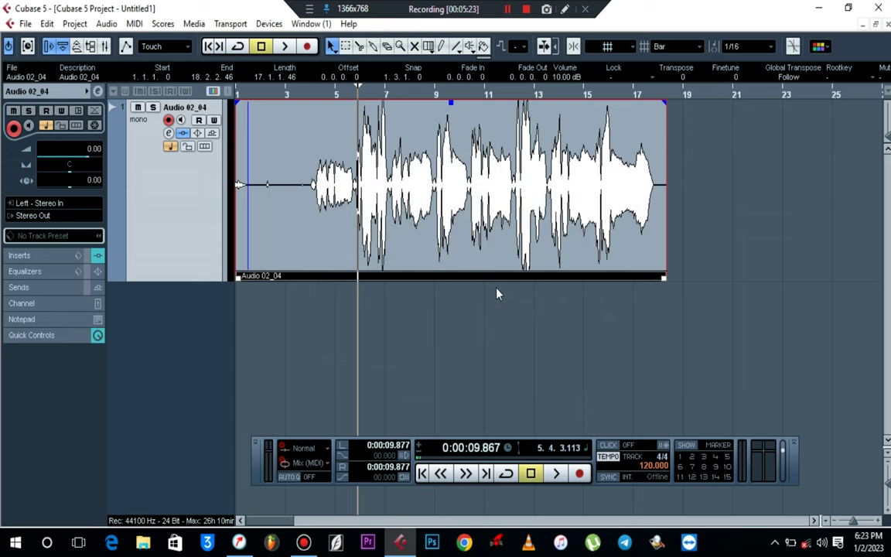
{"action": "key", "text": "ctrl+z"}
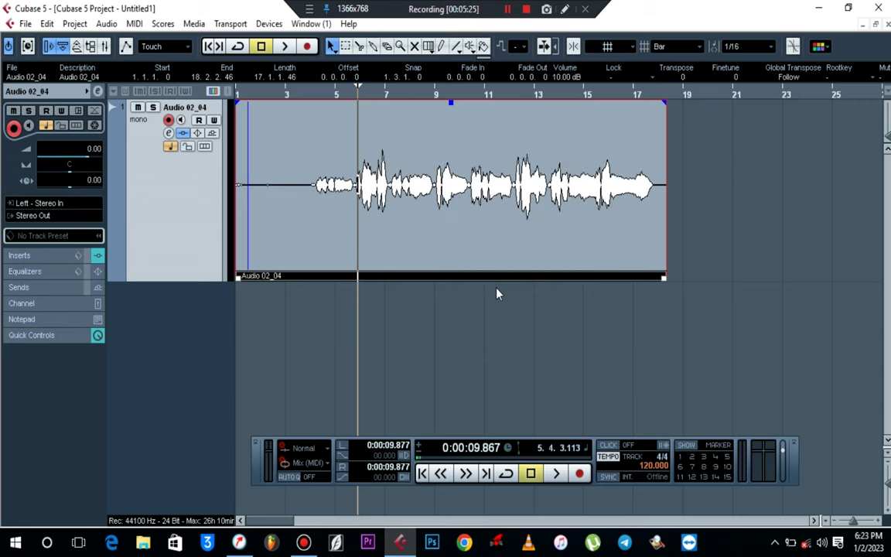
Lower the Audio 02_04 event's volume to 0.00 dB and process the event with 10.00 dB of Gain.
{"action": "left_click", "coordinate": [530, 321]}
{"action": "left_click", "coordinate": [516, 197]}
{"action": "scroll", "coordinate": [575, 84], "scroll_direction": "down", "scroll_amount": 10}
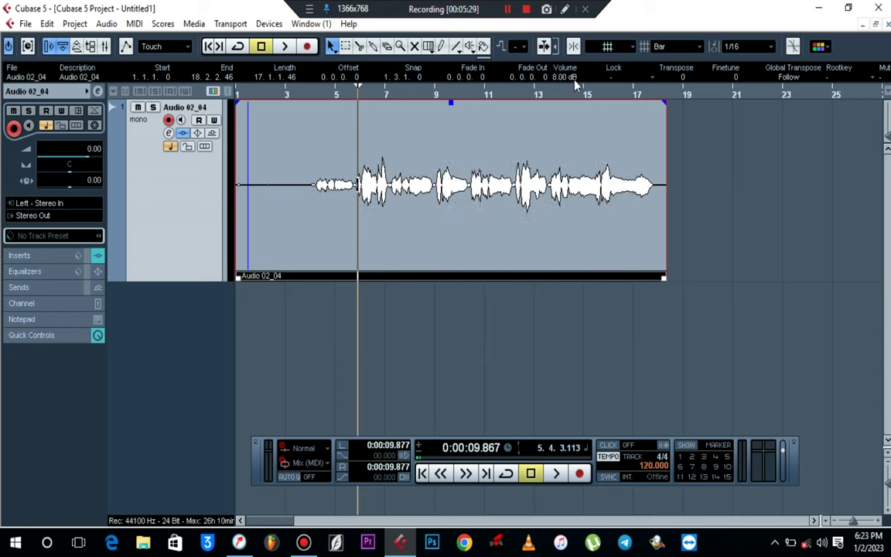
{"action": "left_click", "coordinate": [601, 347]}
{"action": "left_click", "coordinate": [489, 201]}
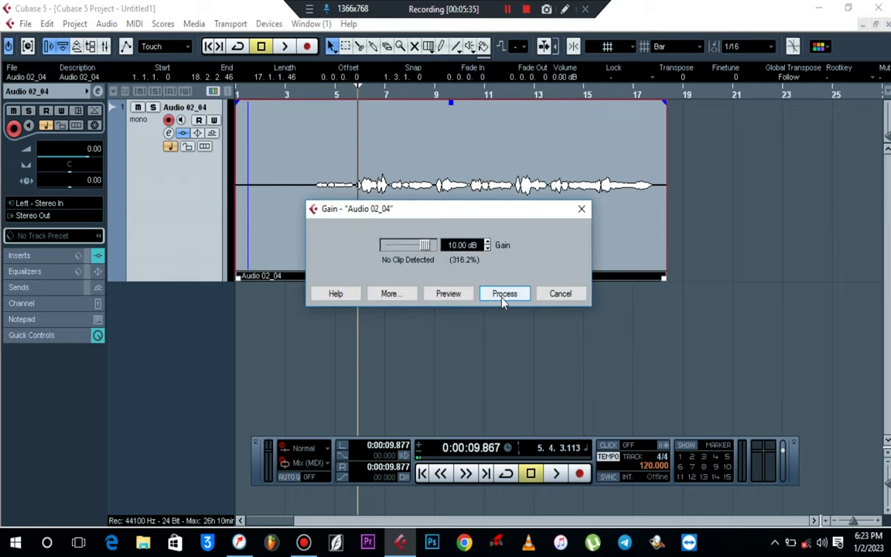
{"action": "left_click", "coordinate": [504, 294]}
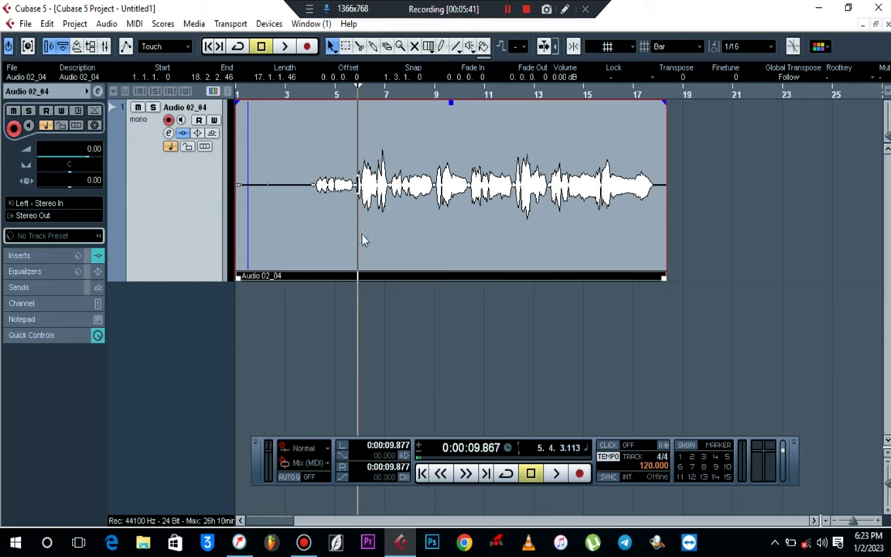
Review the keys assigned to the audio process commands, then try normalizing the Audio 02_04 event to a 0.00 dB maximum and undo it.
{"action": "left_click", "coordinate": [383, 354]}
{"action": "left_click", "coordinate": [110, 24]}
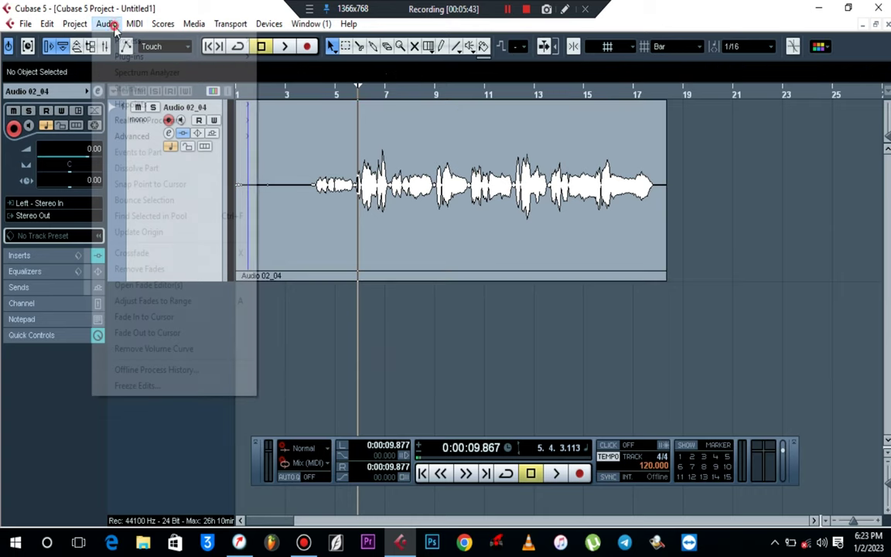
{"action": "mouse_move", "coordinate": [119, 45]}
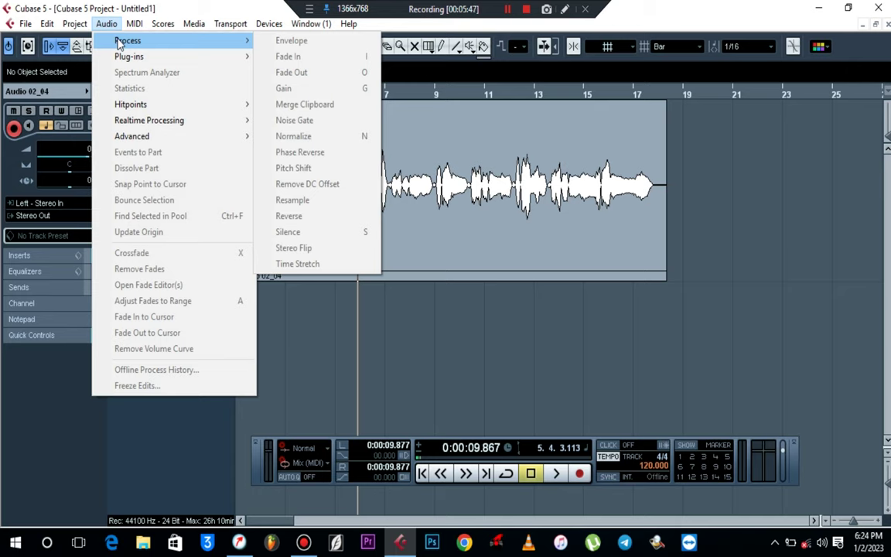
{"action": "left_click", "coordinate": [476, 317]}
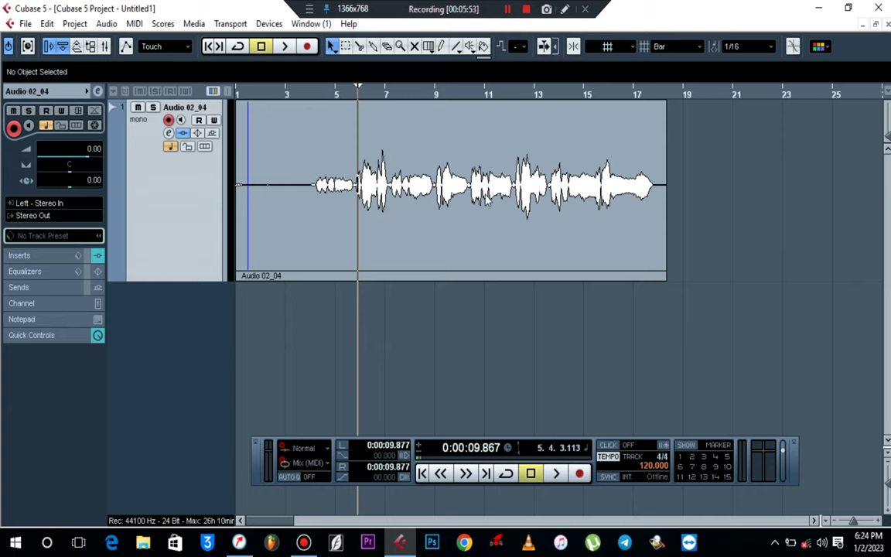
{"action": "left_click", "coordinate": [490, 227]}
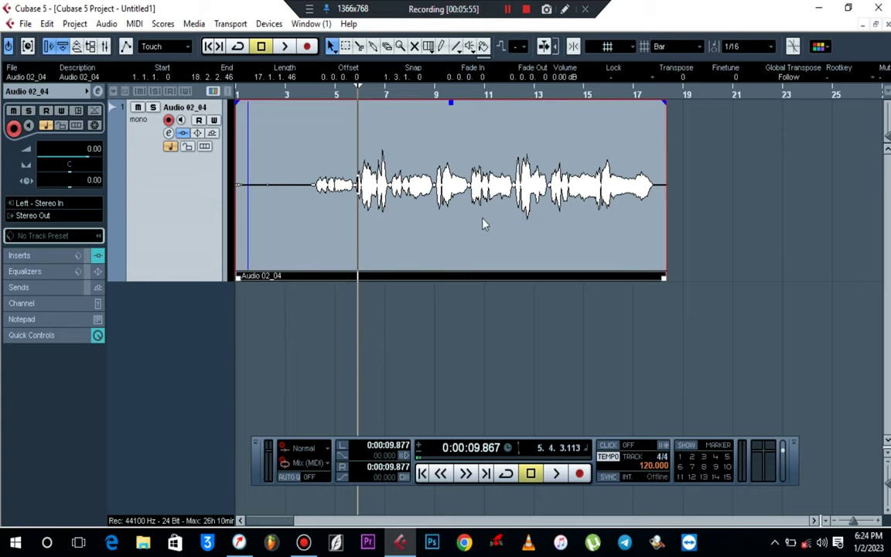
{"action": "key", "text": "alt+n"}
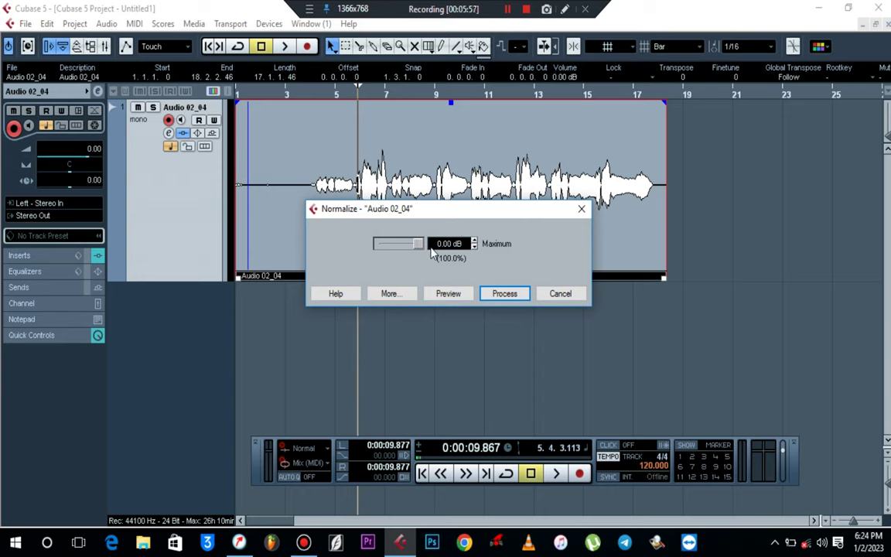
{"action": "left_click", "coordinate": [499, 295]}
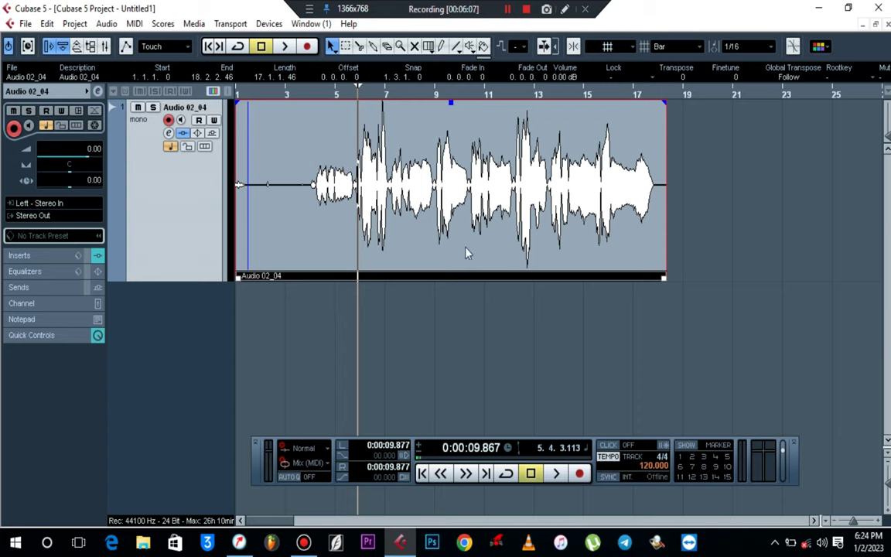
{"action": "key", "text": "ctrl+z"}
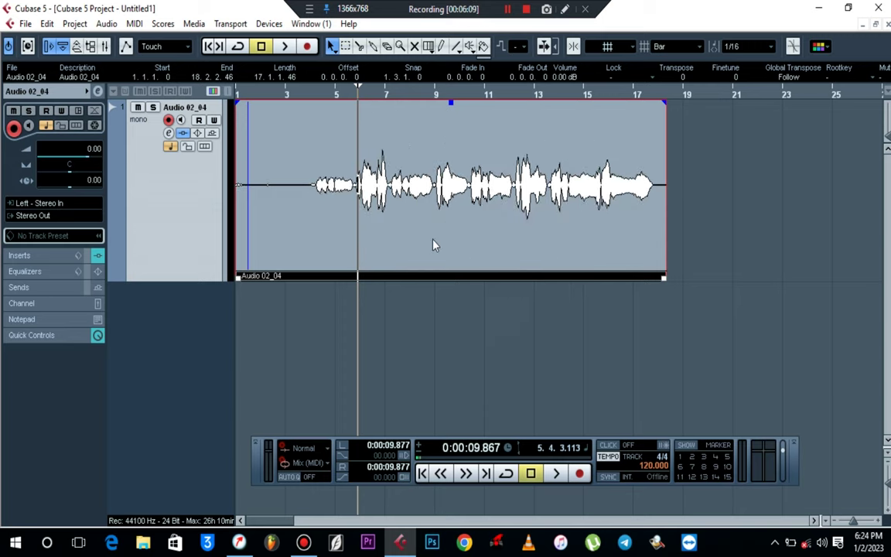
Select the range from about 6.1.2.23 to 6.2.1.35 with the Range Selection tool and return to the Object Selection tool.
{"action": "right_click", "coordinate": [394, 246]}
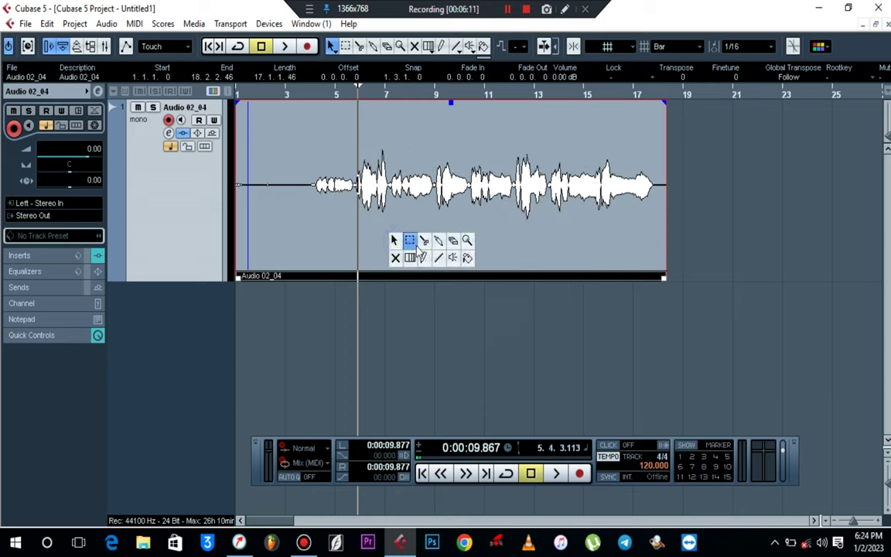
{"action": "left_click", "coordinate": [410, 240]}
{"action": "left_click_drag", "start_coordinate": [361, 224], "coordinate": [366, 225]}
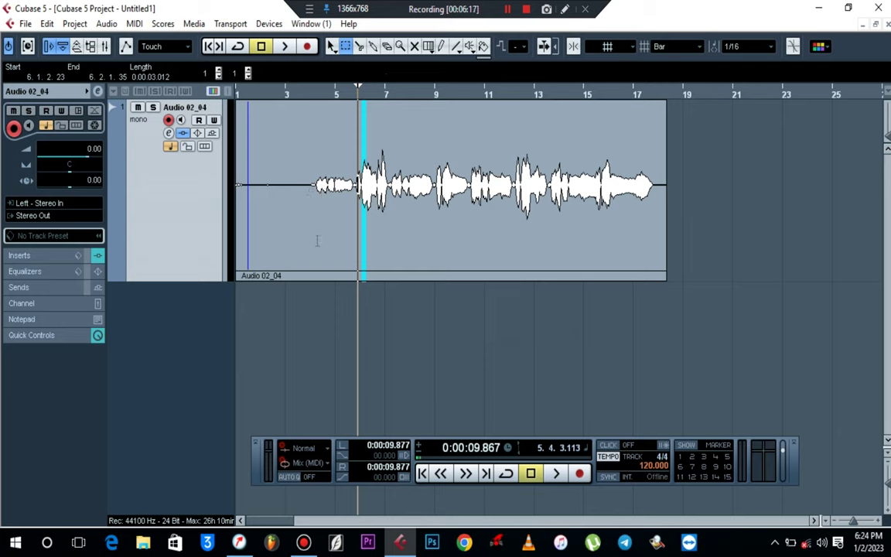
{"action": "key", "text": "1"}
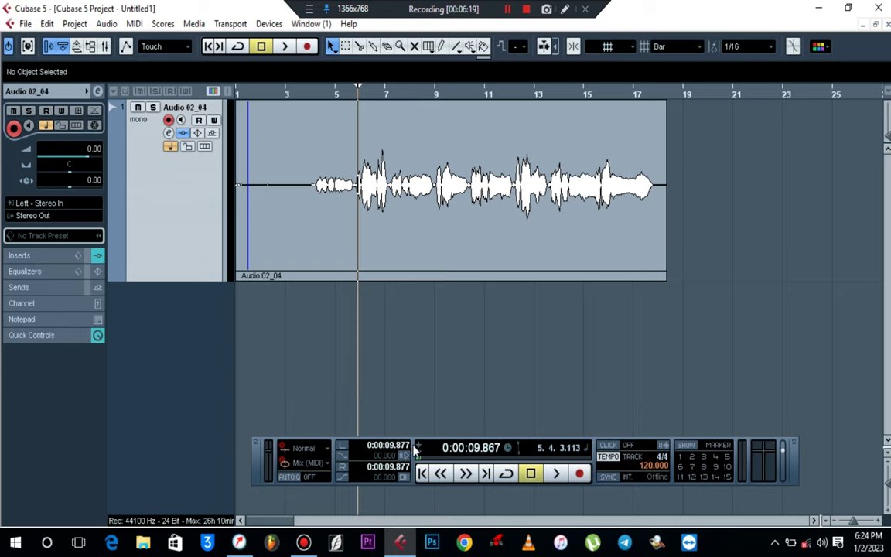
Move the Transport panel up slightly, then call up saving the project from its shortcut and cancel the save.
{"action": "left_click_drag", "start_coordinate": [415, 451], "coordinate": [418, 424]}
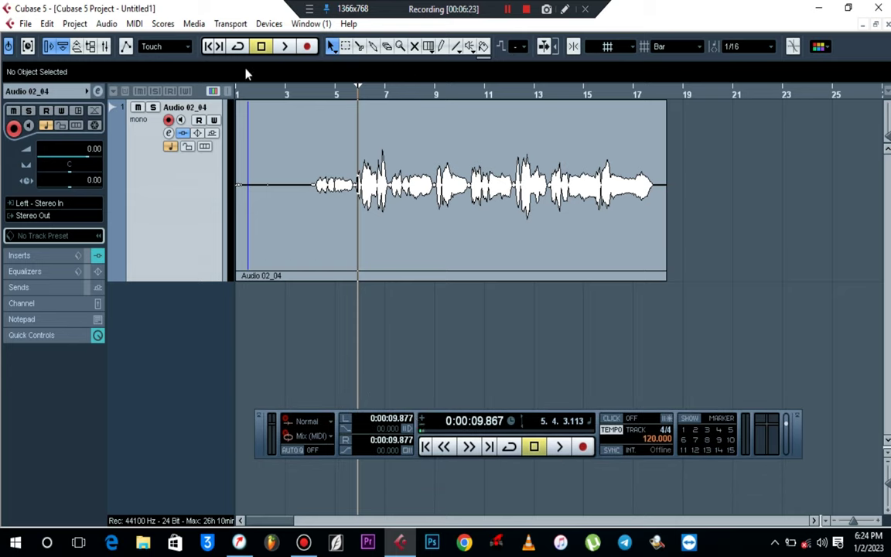
{"action": "left_click", "coordinate": [26, 24]}
{"action": "mouse_move", "coordinate": [10, 26]}
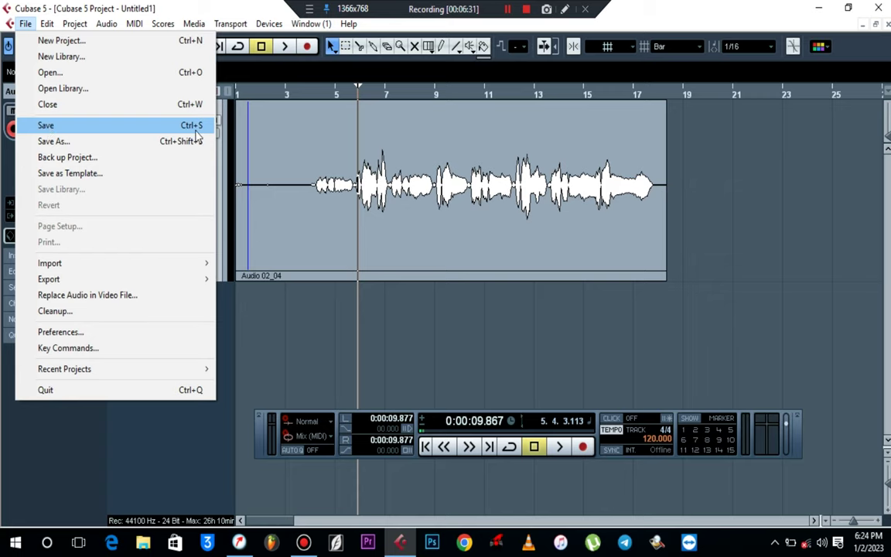
{"action": "left_click", "coordinate": [383, 354]}
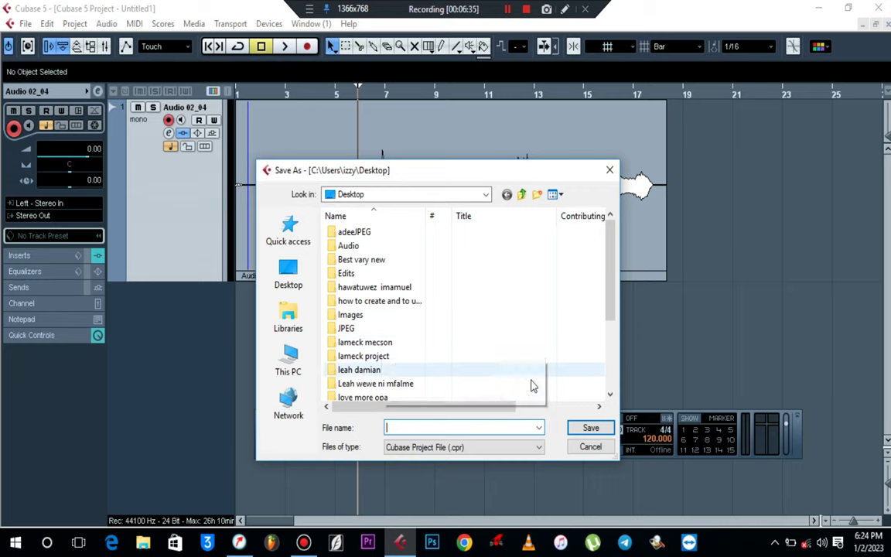
{"action": "left_click", "coordinate": [590, 449]}
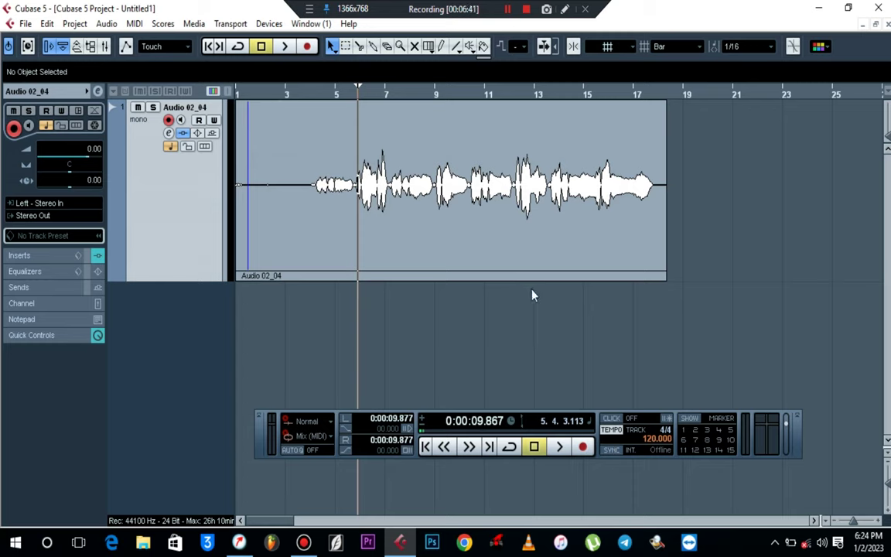
Place the playhead at about 19.2.3.72, record a short take on the Audio 02_04 track and delete it.
{"action": "right_click", "coordinate": [172, 348]}
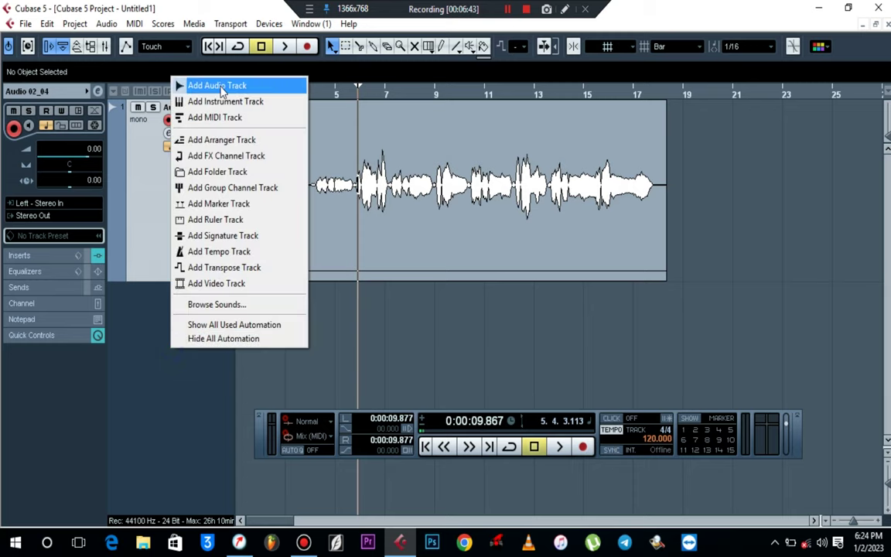
{"action": "left_click", "coordinate": [721, 183]}
{"action": "left_click", "coordinate": [694, 98]}
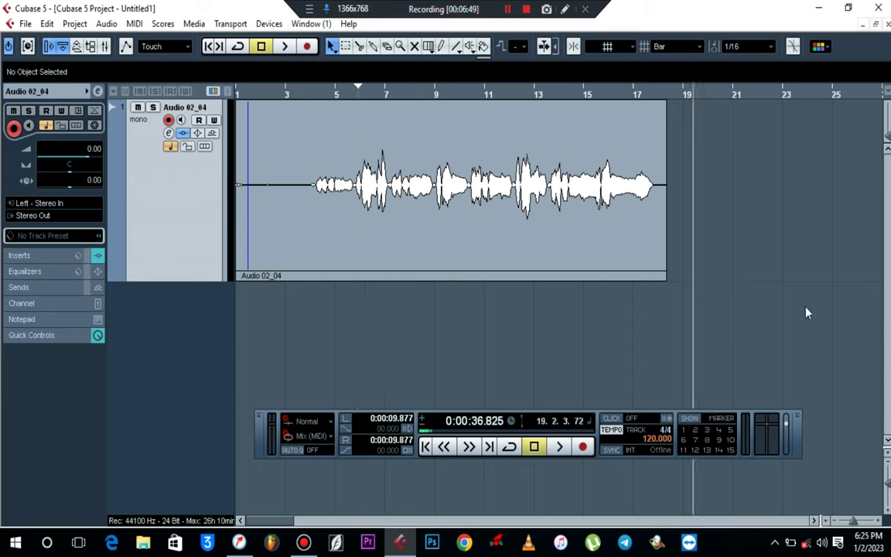
{"action": "key", "text": "KP_Multiply"}
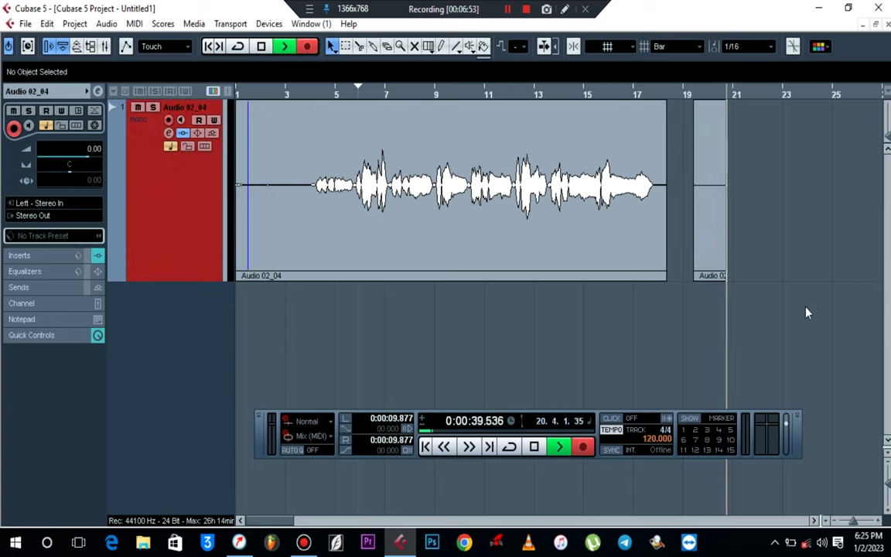
{"action": "key", "text": "space"}
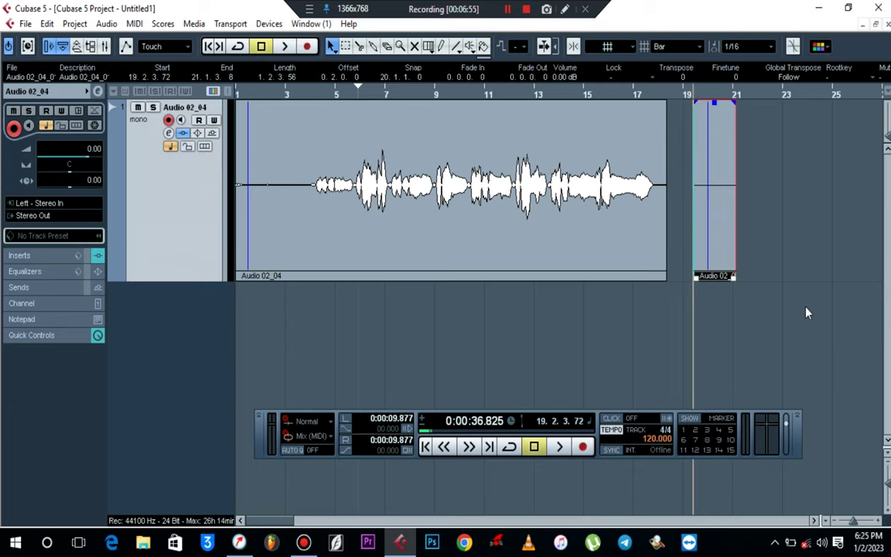
{"action": "key", "text": "Delete"}
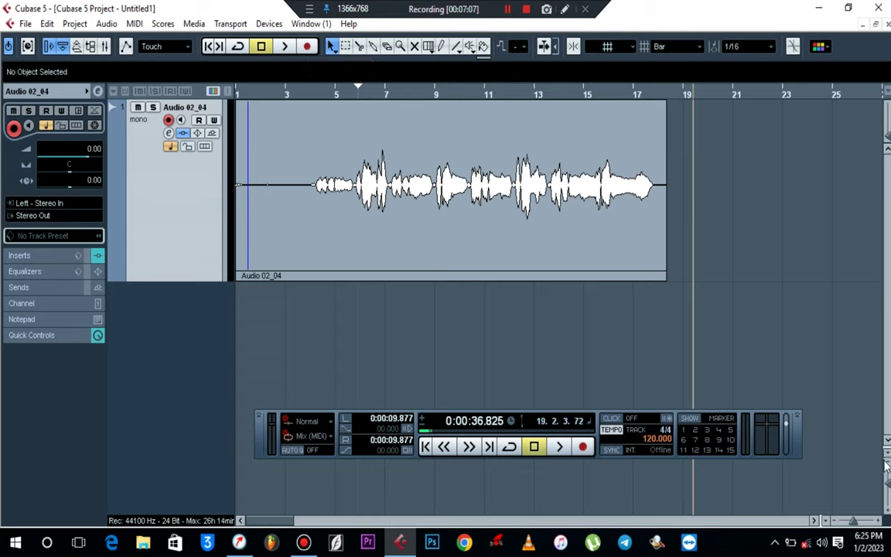
Record a second short take from the same playhead position after the Audio 02_04 event and delete it.
{"action": "key", "text": "KP_Multiply"}
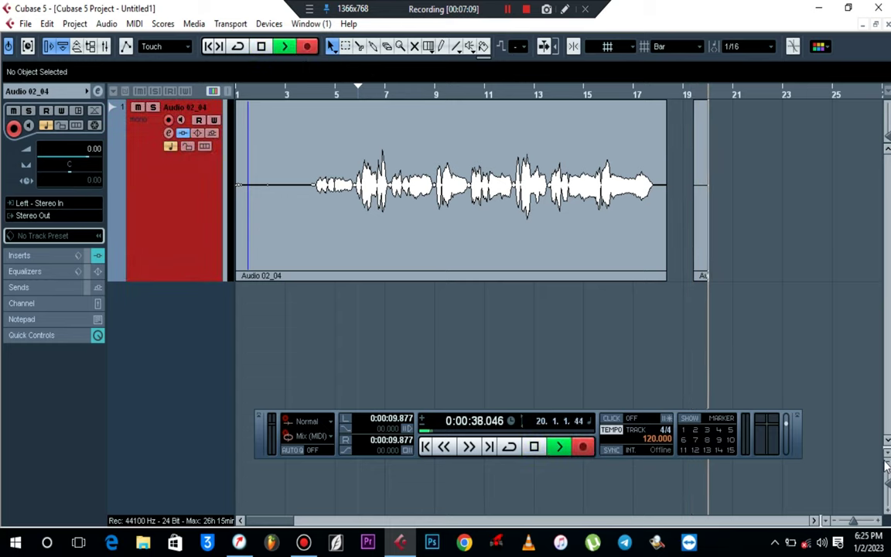
{"action": "key", "text": "space"}
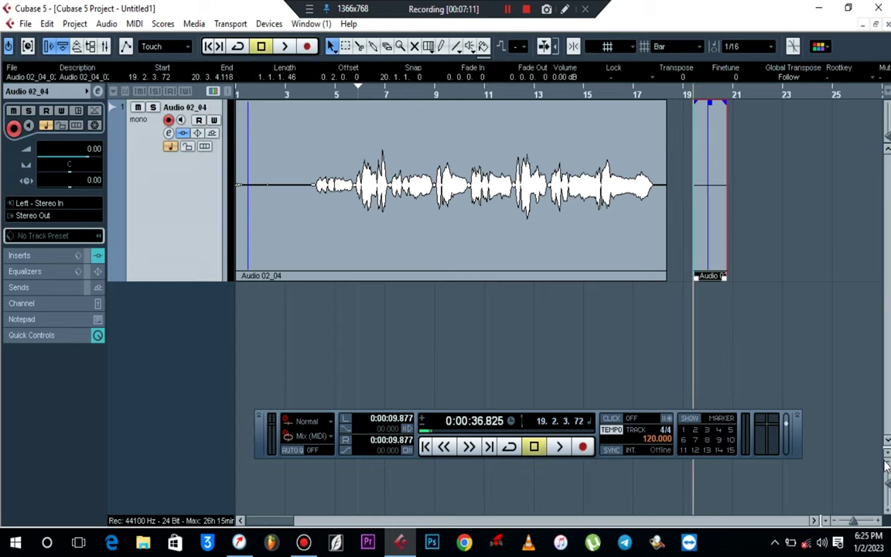
{"action": "key", "text": "Delete"}
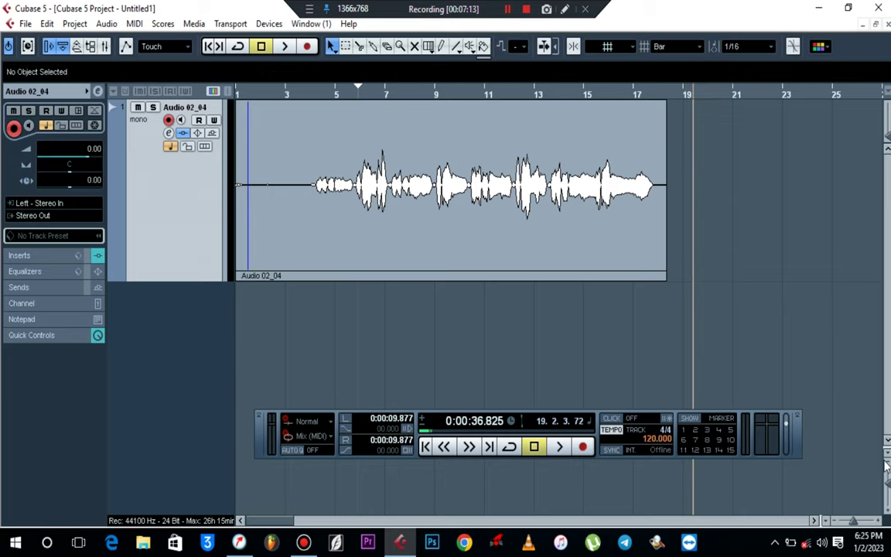
{"action": "left_click", "coordinate": [667, 356]}
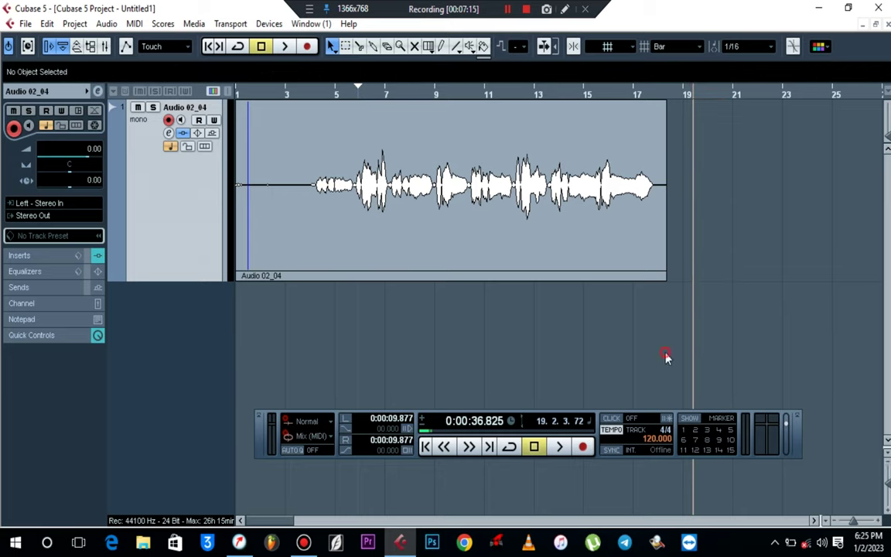